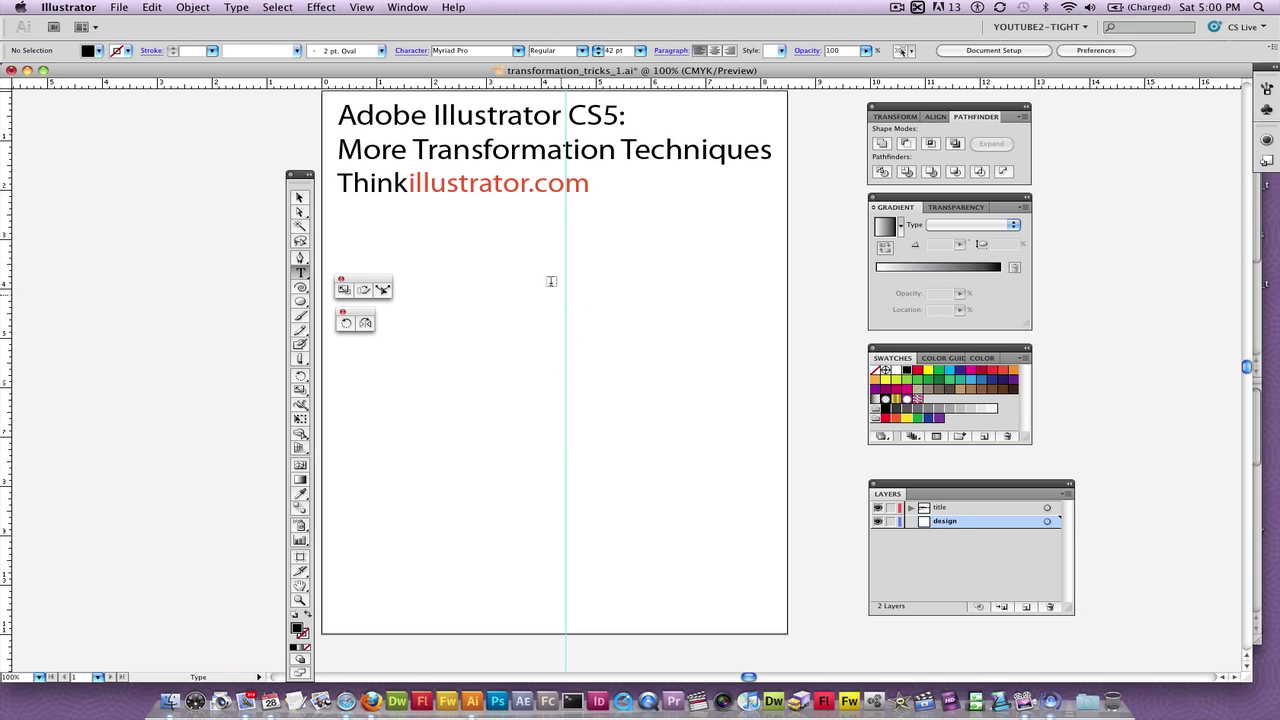
Step: Place a horizontal guide across the page at about mid-height so it crosses the vertical guide
left_click_drag(572, 280, 574, 362)
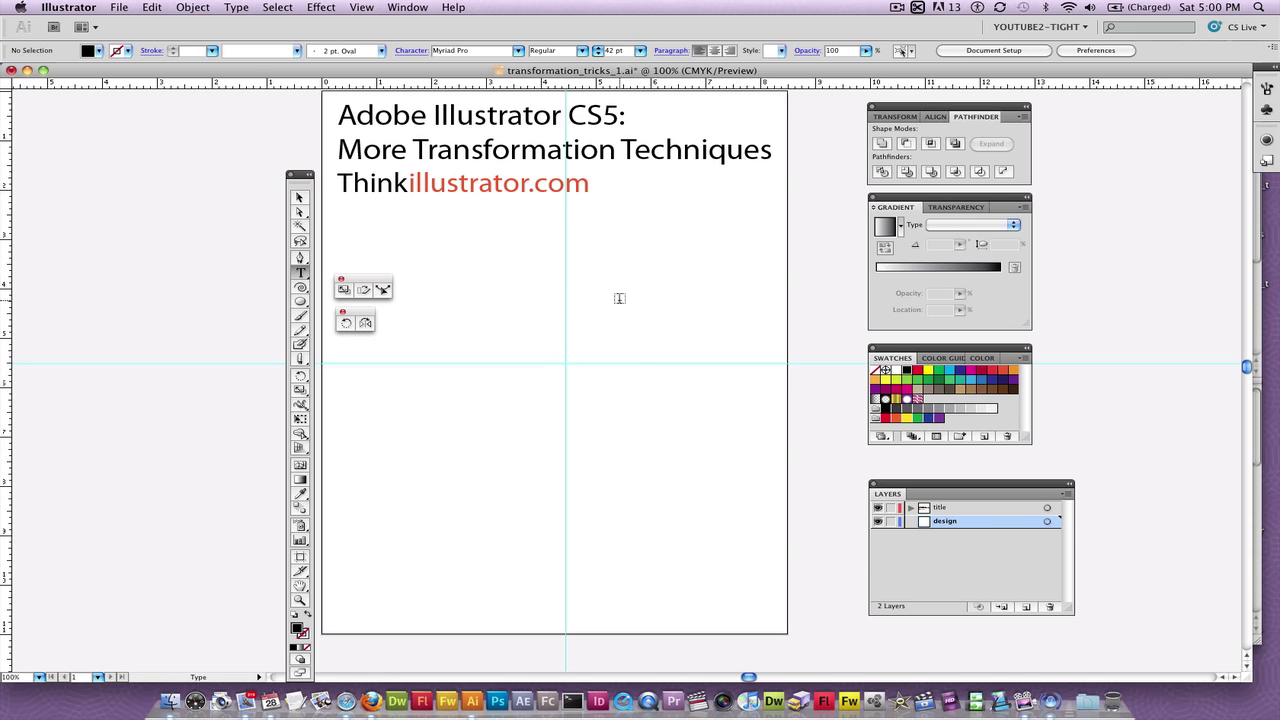
key("a")
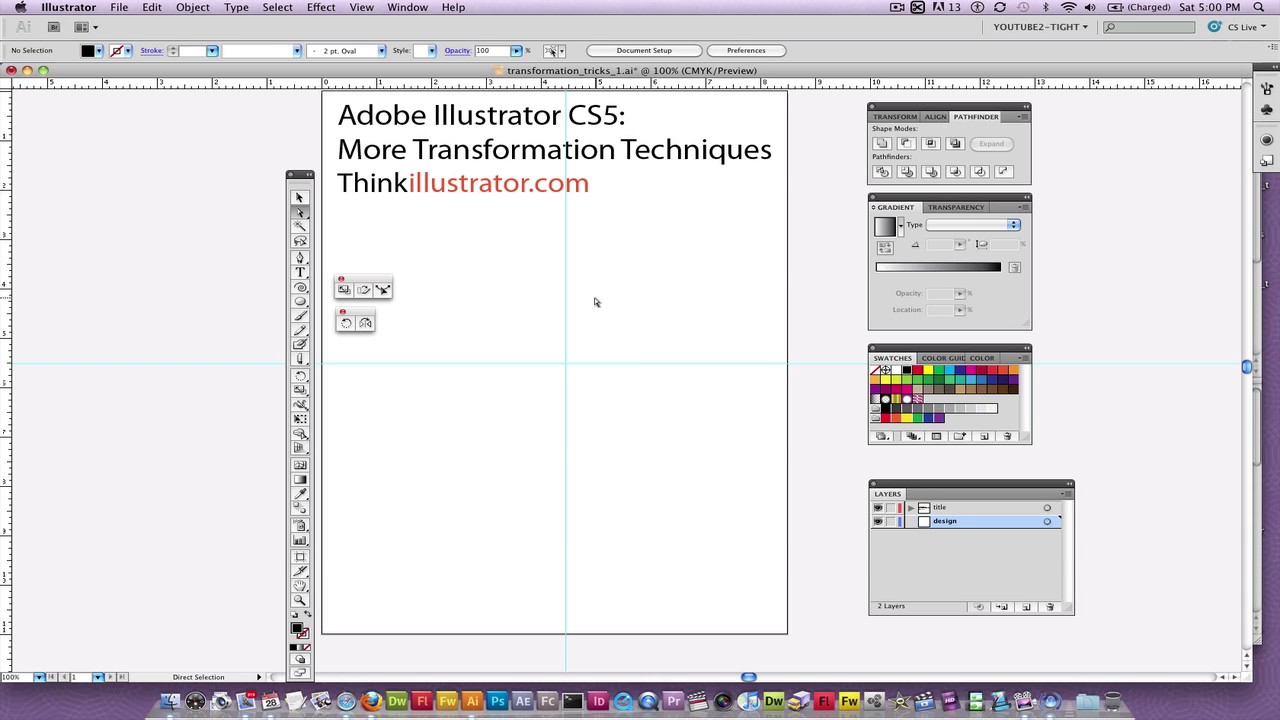
key("b")
key("n")
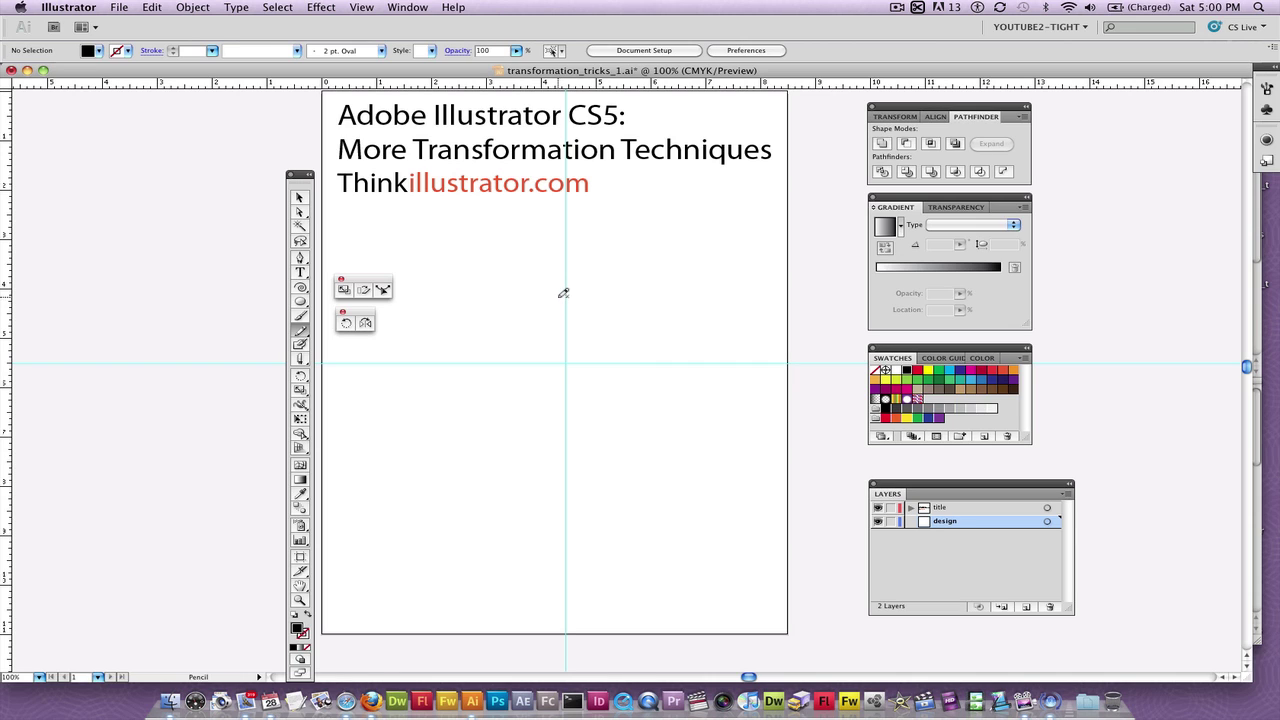
key("super")
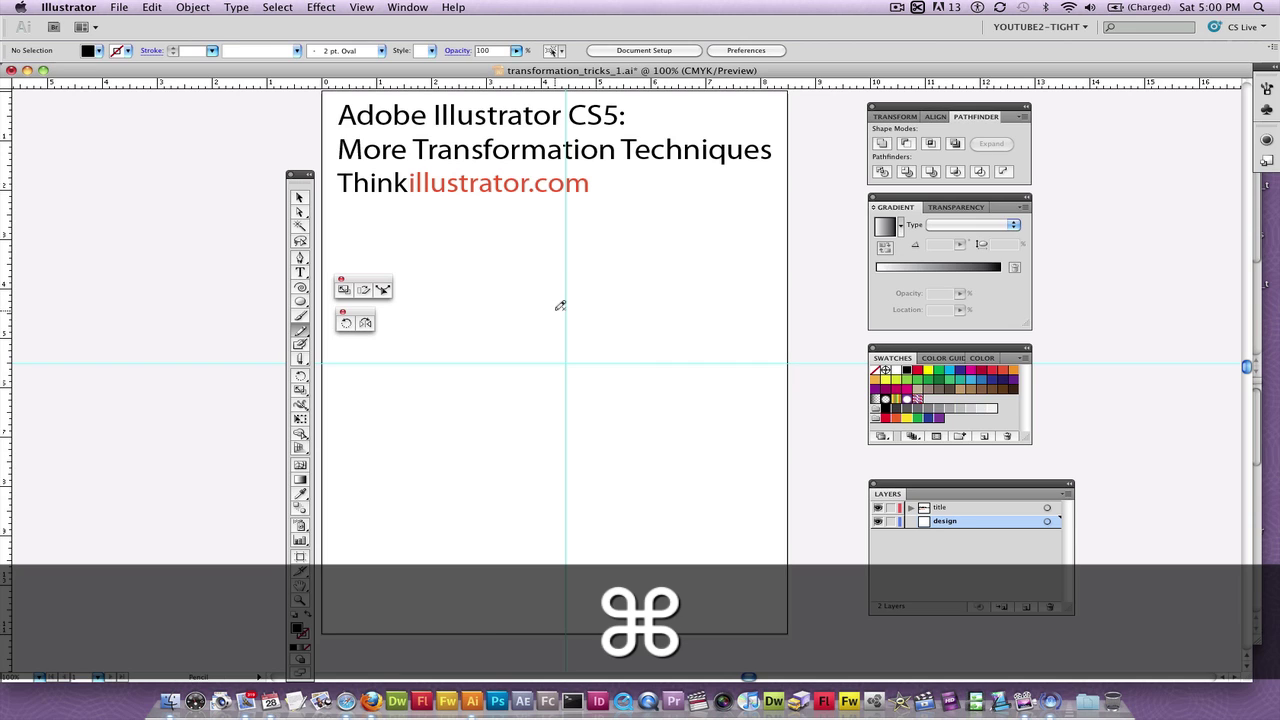
Step: Draw a narrow upright ellipse about 0.49 in wide and 2.24 in high above the guide intersection and fill it with orange
key("l")
left_click_drag(563, 254, 581, 360)
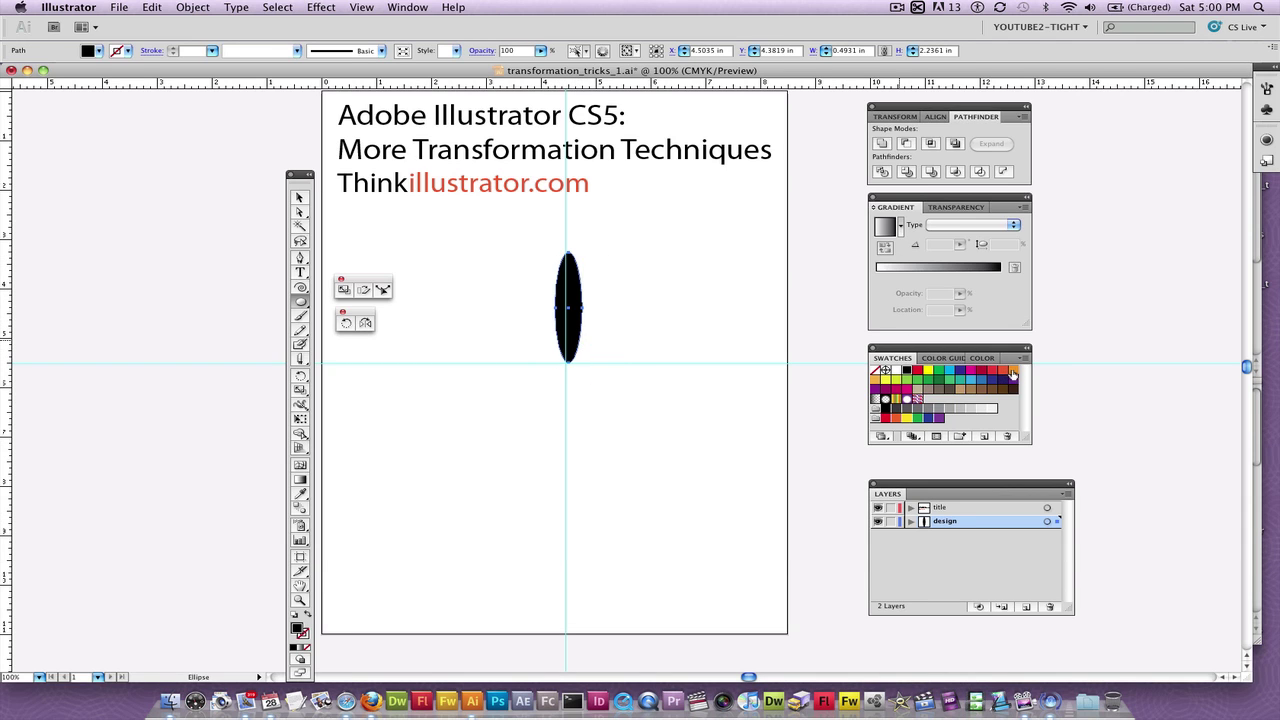
left_click(1013, 370)
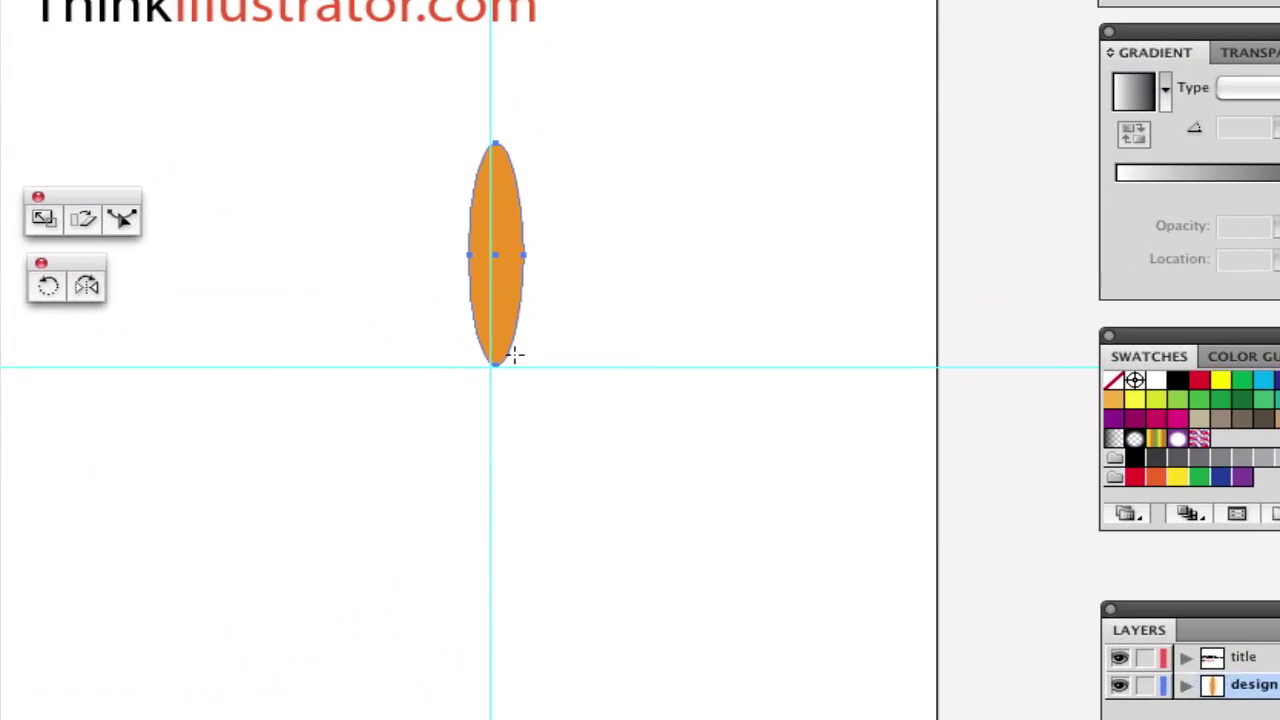
Step: Move the orange ellipse slightly up and centre it on the vertical guide, leaving a small gap above the horizontal guide
key("super")
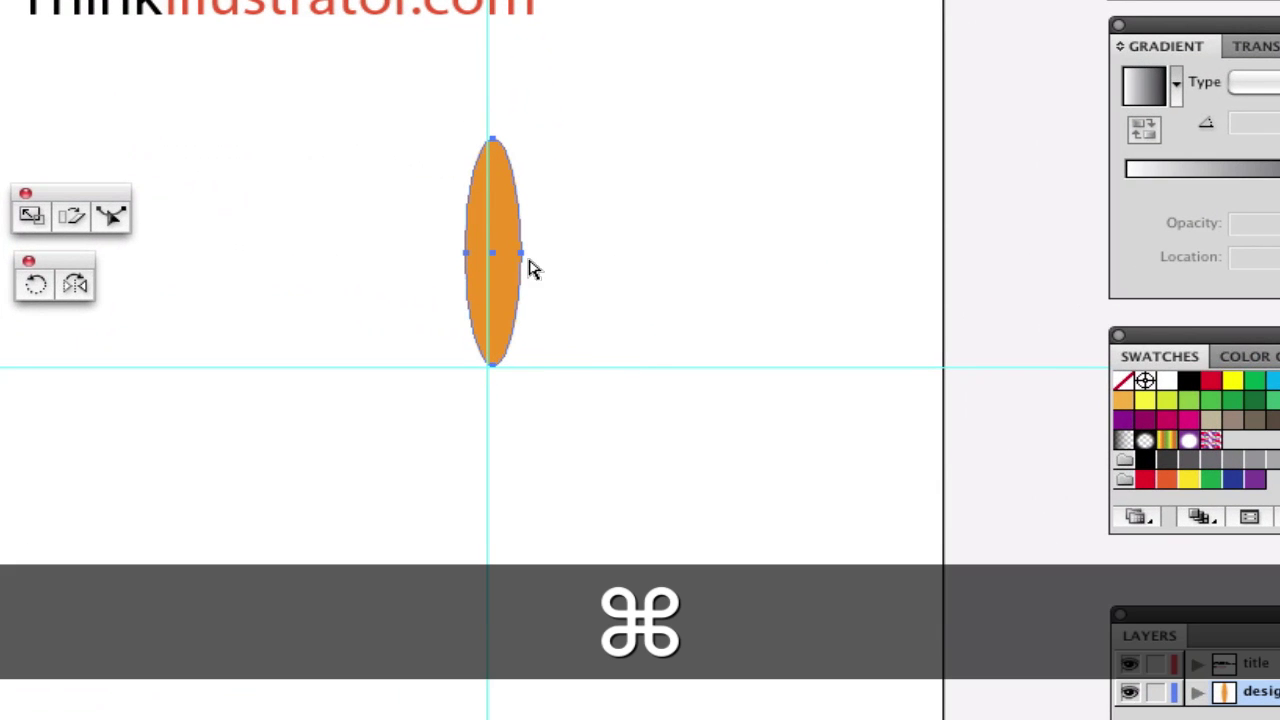
left_click_drag(497, 293, 492, 263)
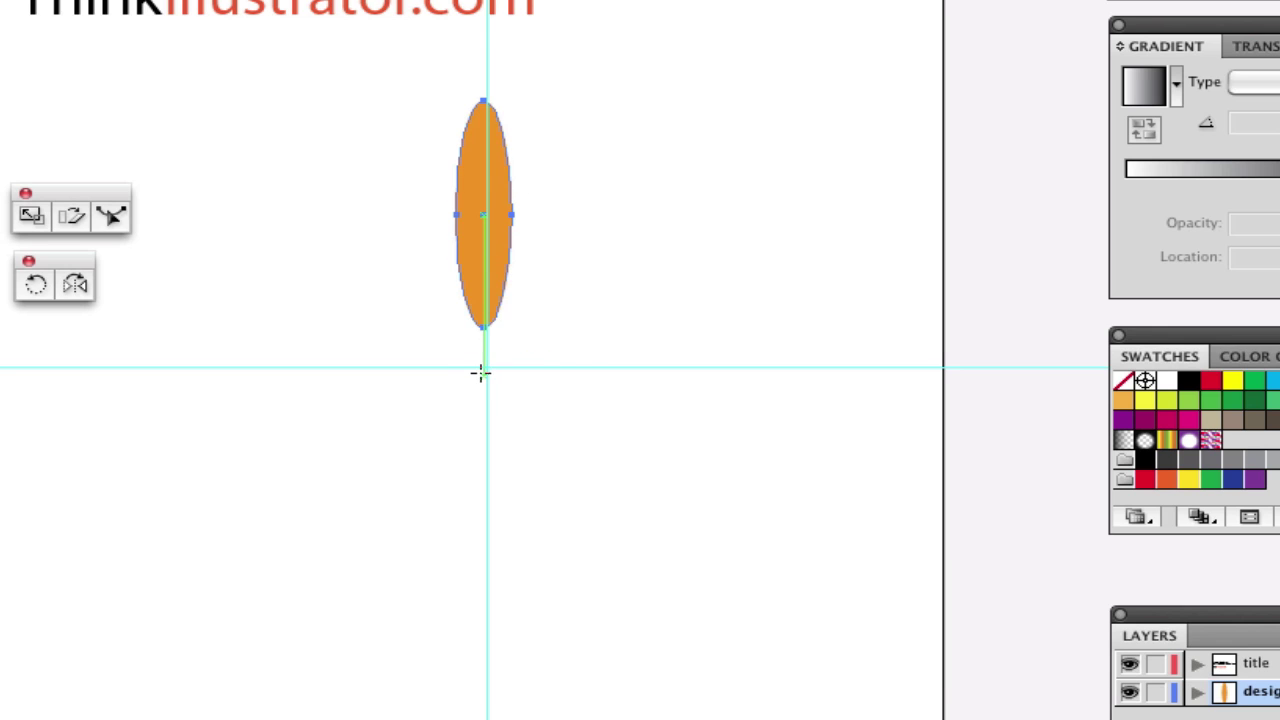
Step: Rotate a copy of the ellipse 45° clockwise around the intersection of the guides
key("r")
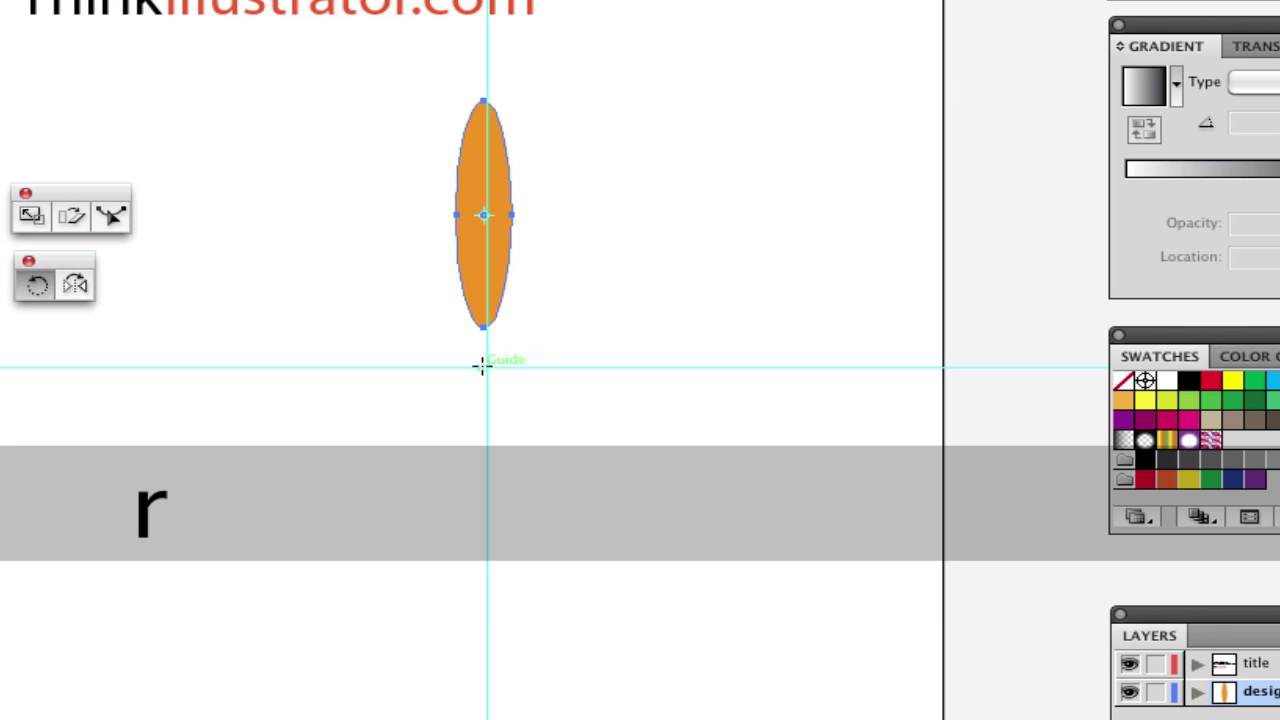
left_click(484, 369)
left_click_drag(500, 194, 659, 207)
key("alt")
key("shift")
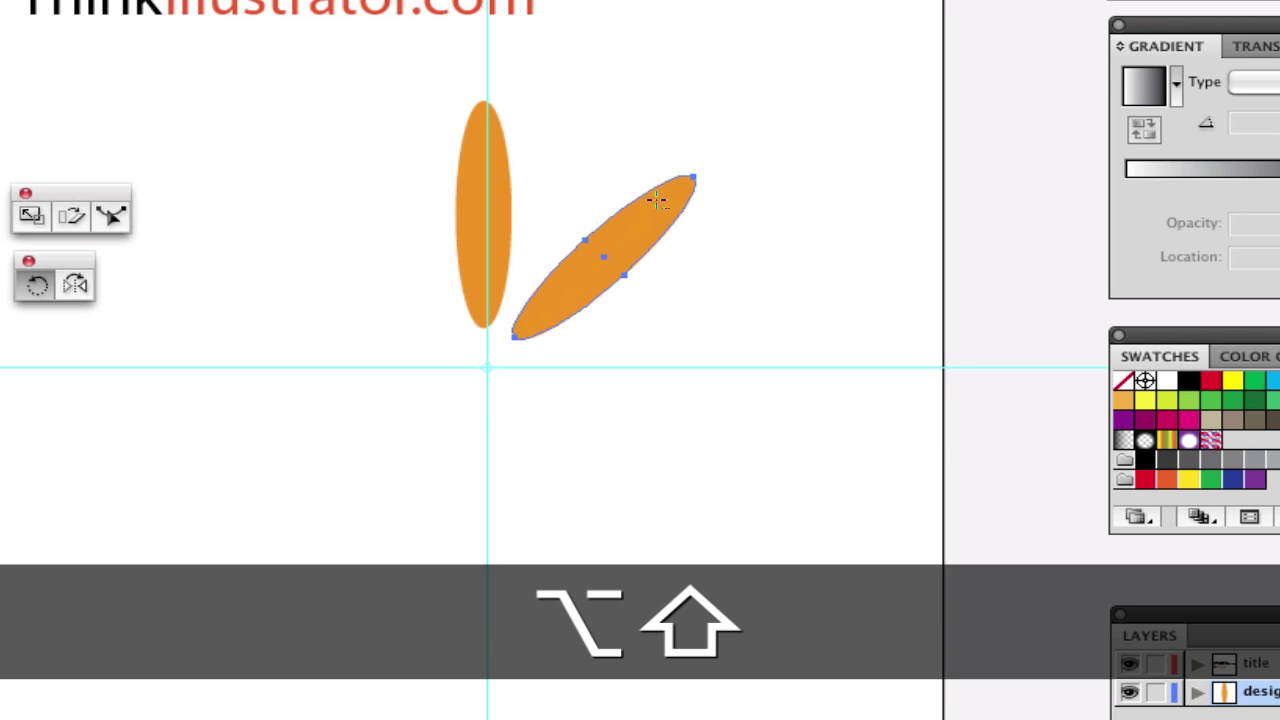
Step: Repeat the rotated copy with Transform Again to add more ellipses around the guide intersection
key("super")
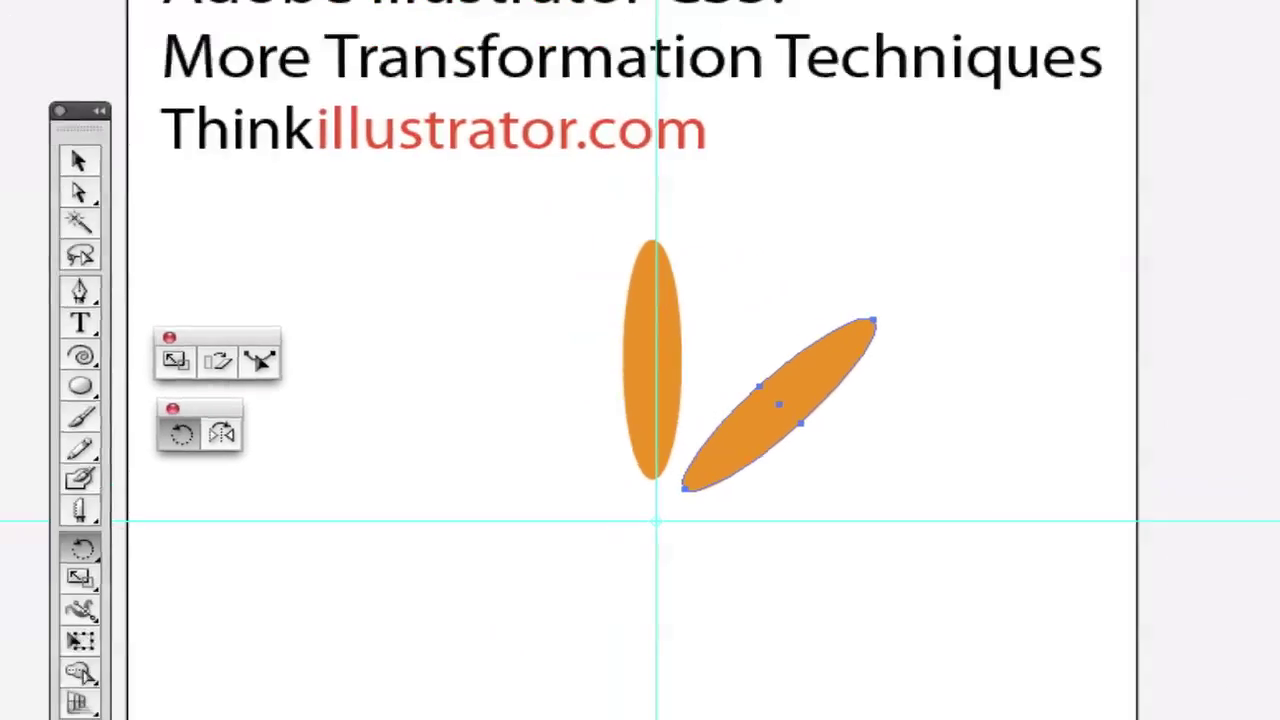
left_click(150, 18)
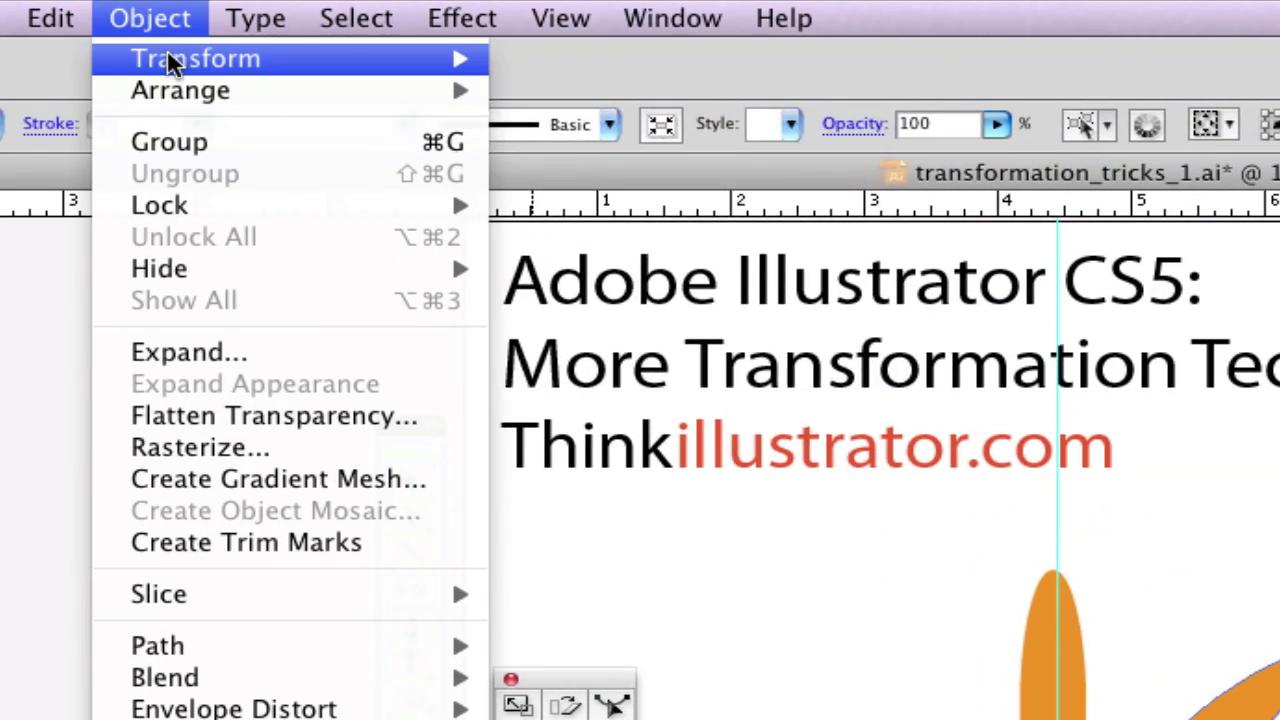
mouse_move(170, 62)
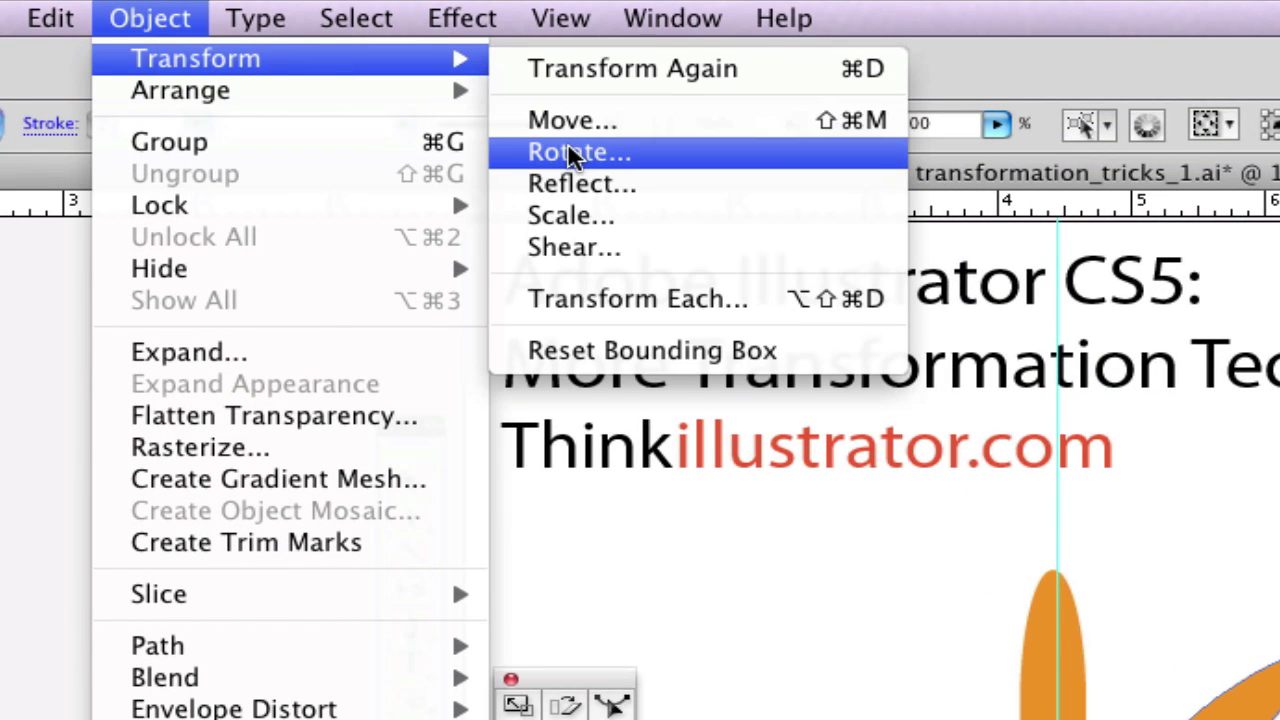
left_click(603, 70)
key("super+d")
key("super+d")
key("super+d")
key("super+d")
Step: Undo all the rotated copies, back to the single upright ellipse
key("super+z")
key("super+z")
key("super+z")
key("super+z")
key("super+z")
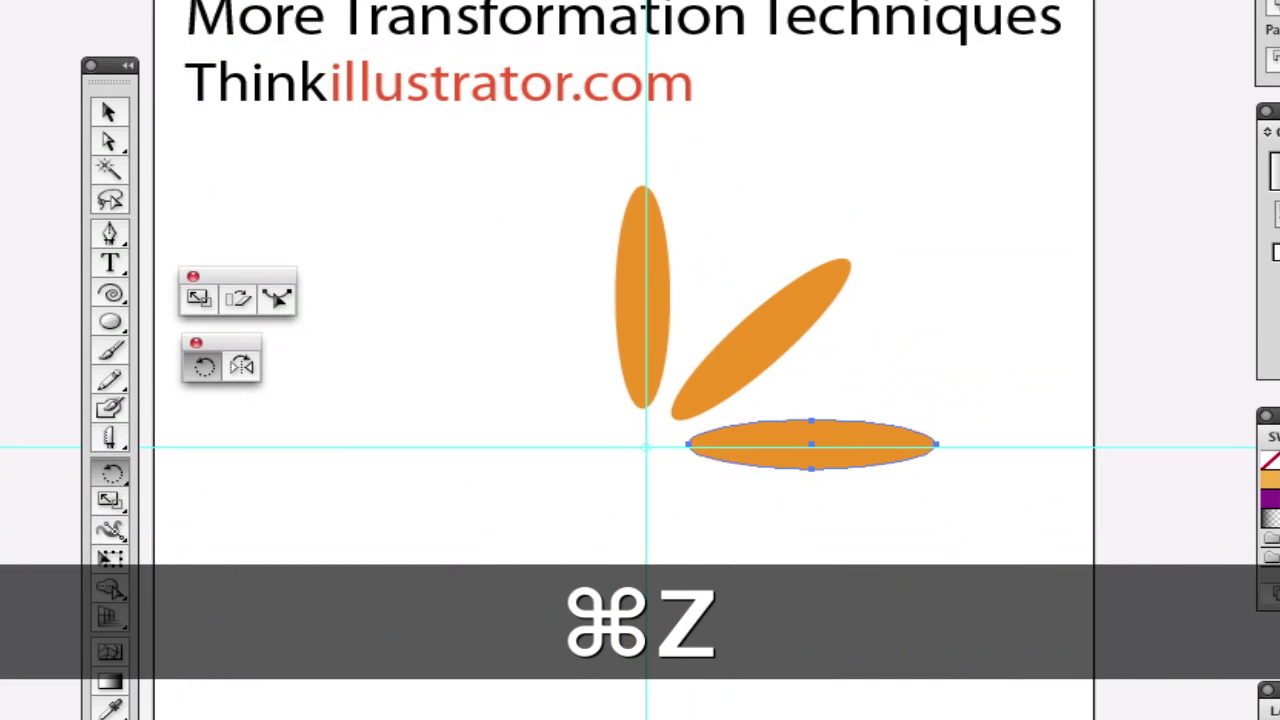
key("super+z")
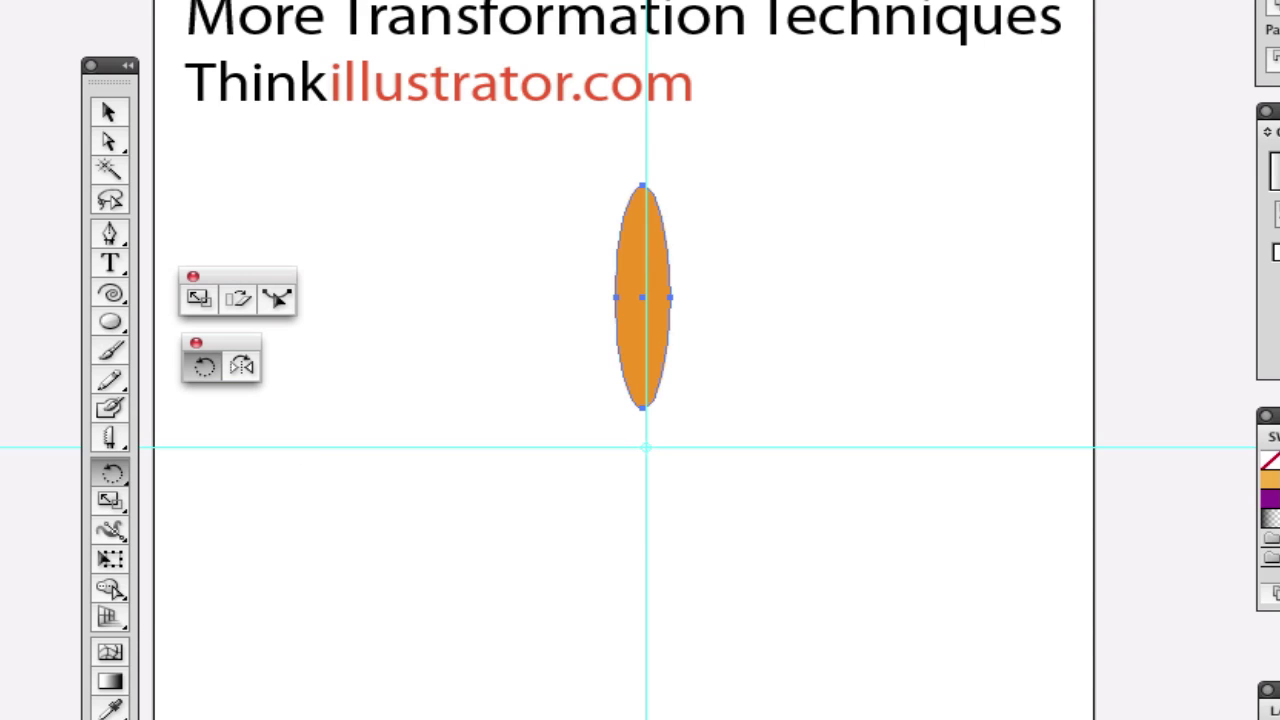
Step: Calculate 360 divided by 17 in the Dashboard calculator, then return to the drawing
key("F12")
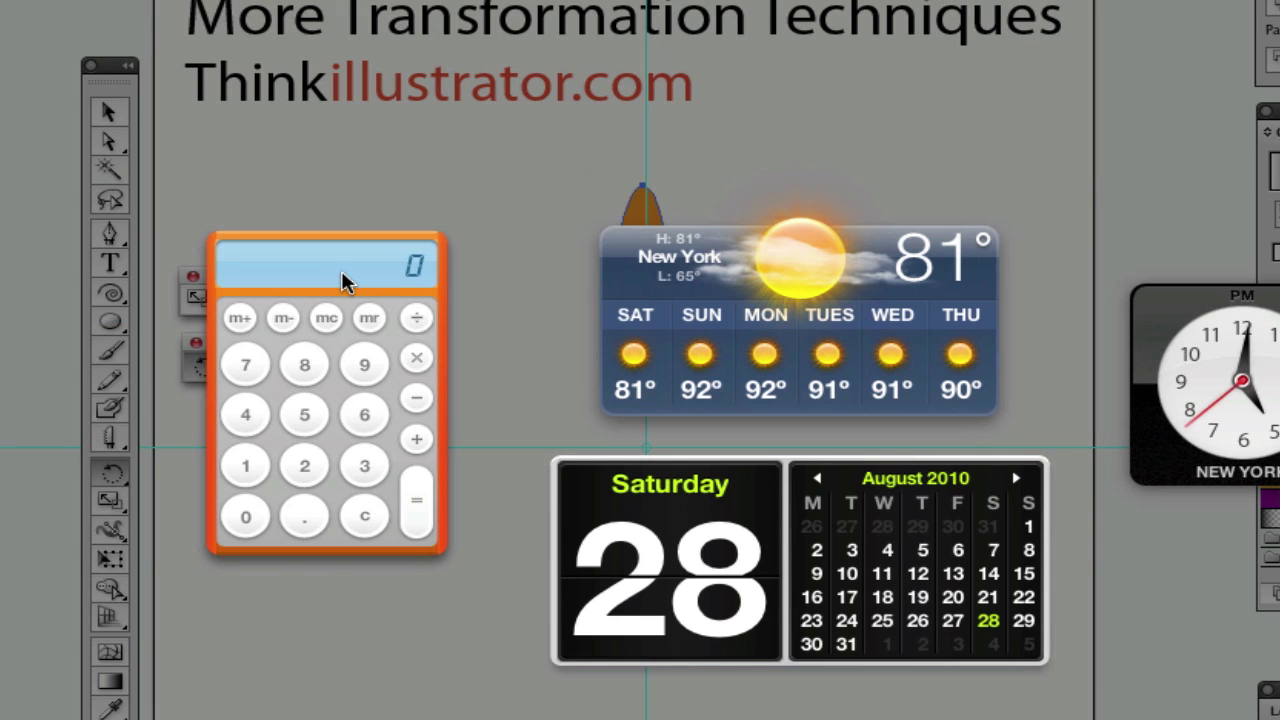
type("360")
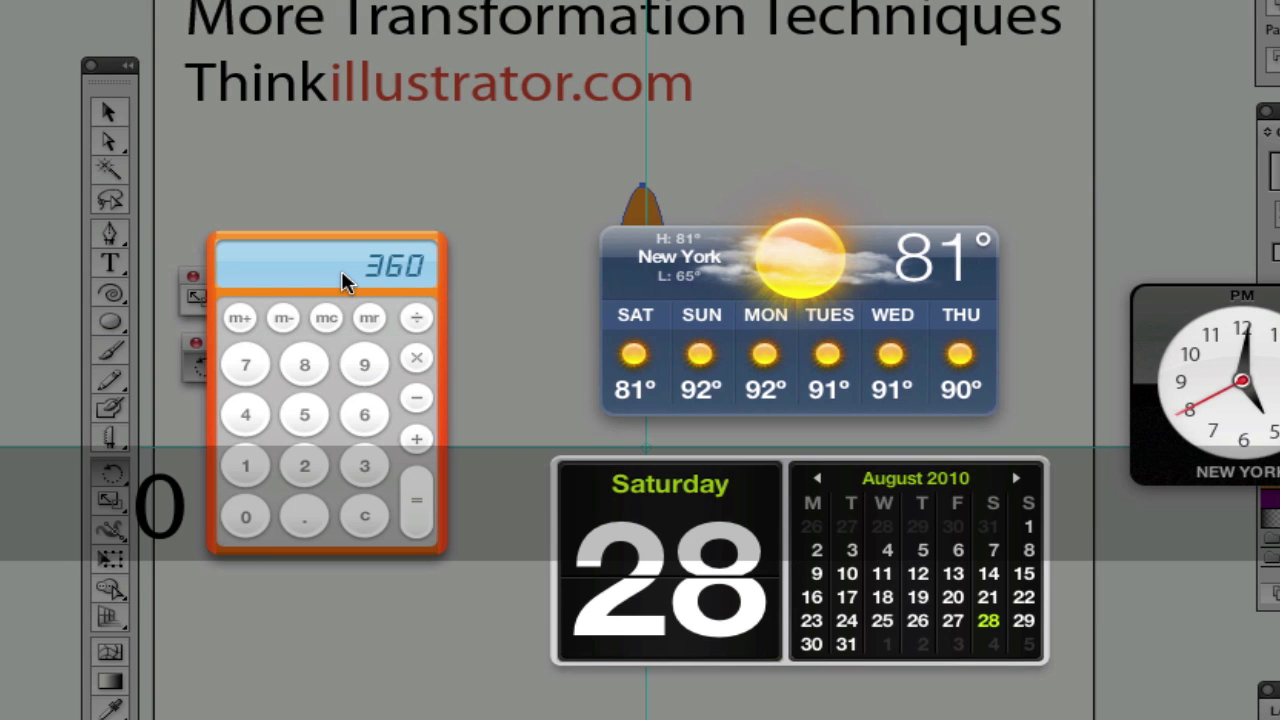
type("/17")
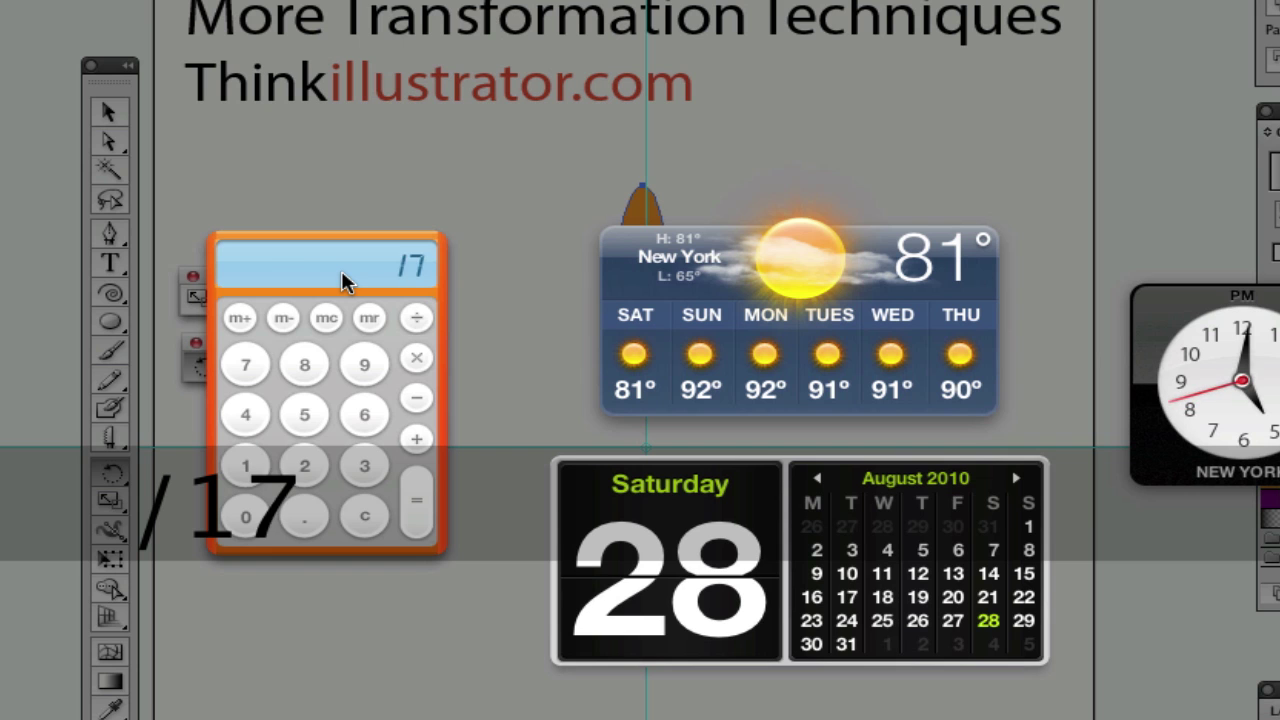
type("=")
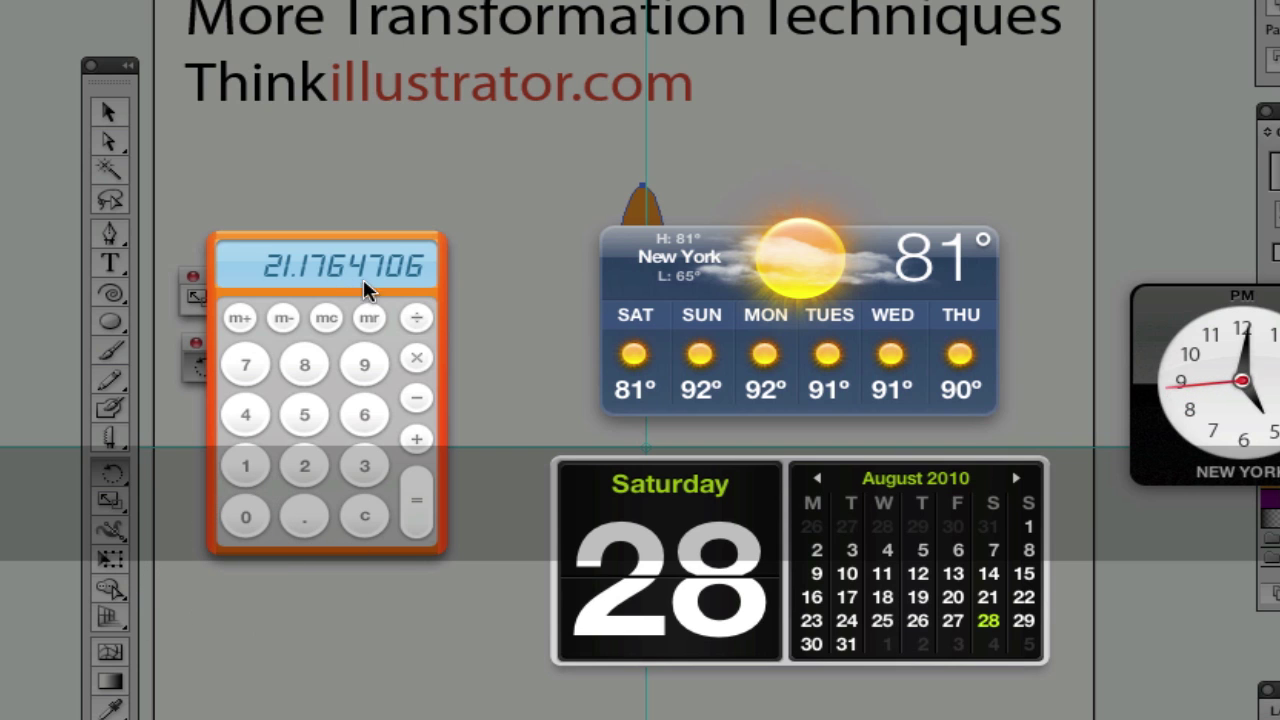
left_click(460, 300)
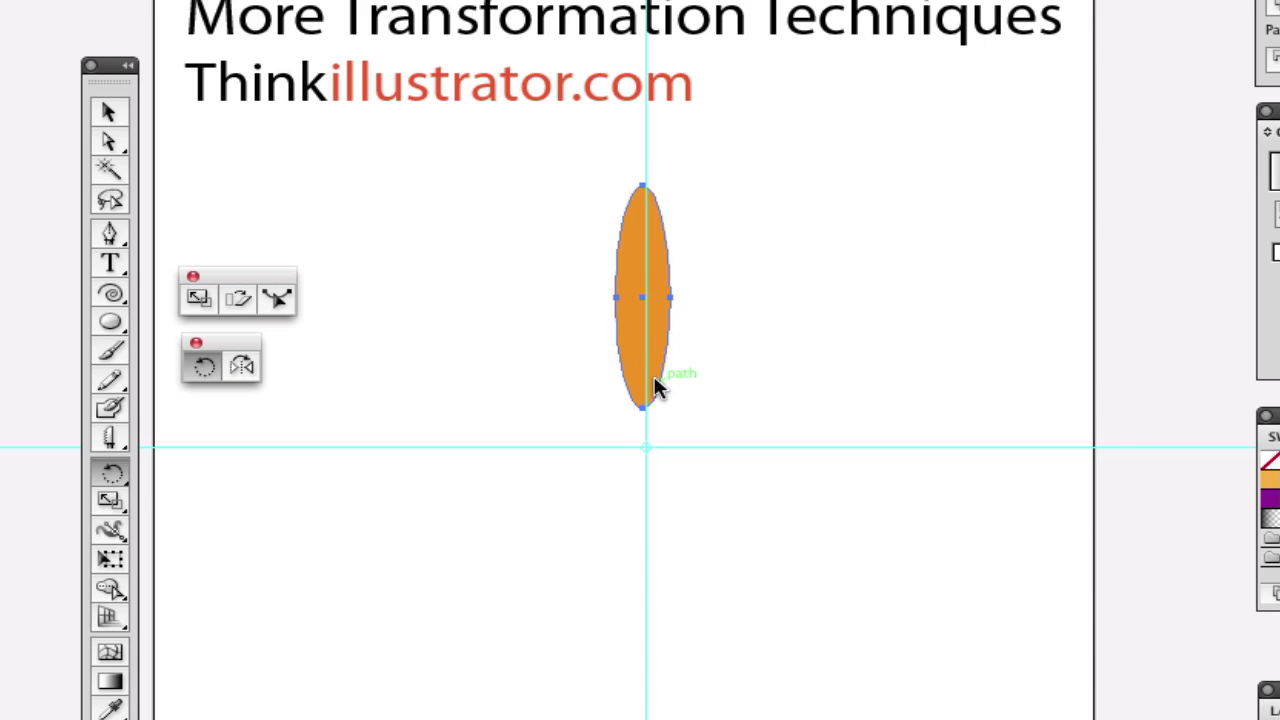
Step: Rotate a copy of the ellipse by 21.17° around the intersection of the guides
key("alt")
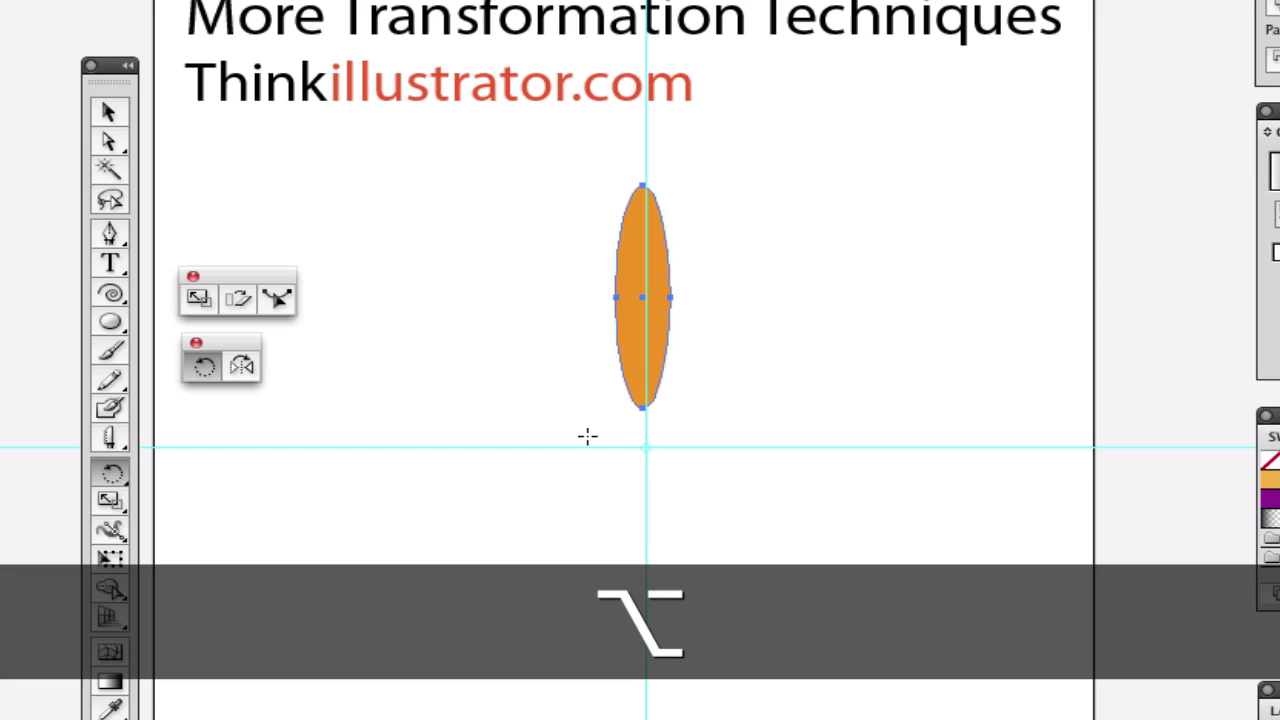
key("r")
key("alt")
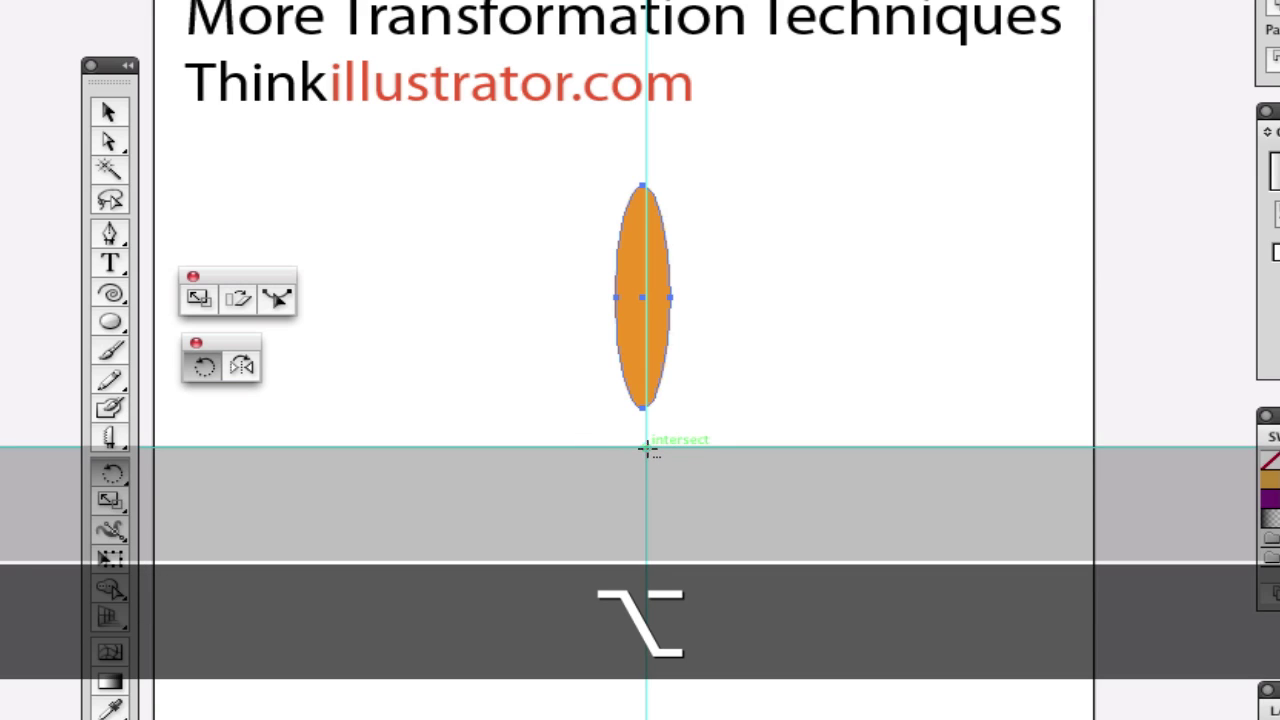
left_click(645, 449, "alt")
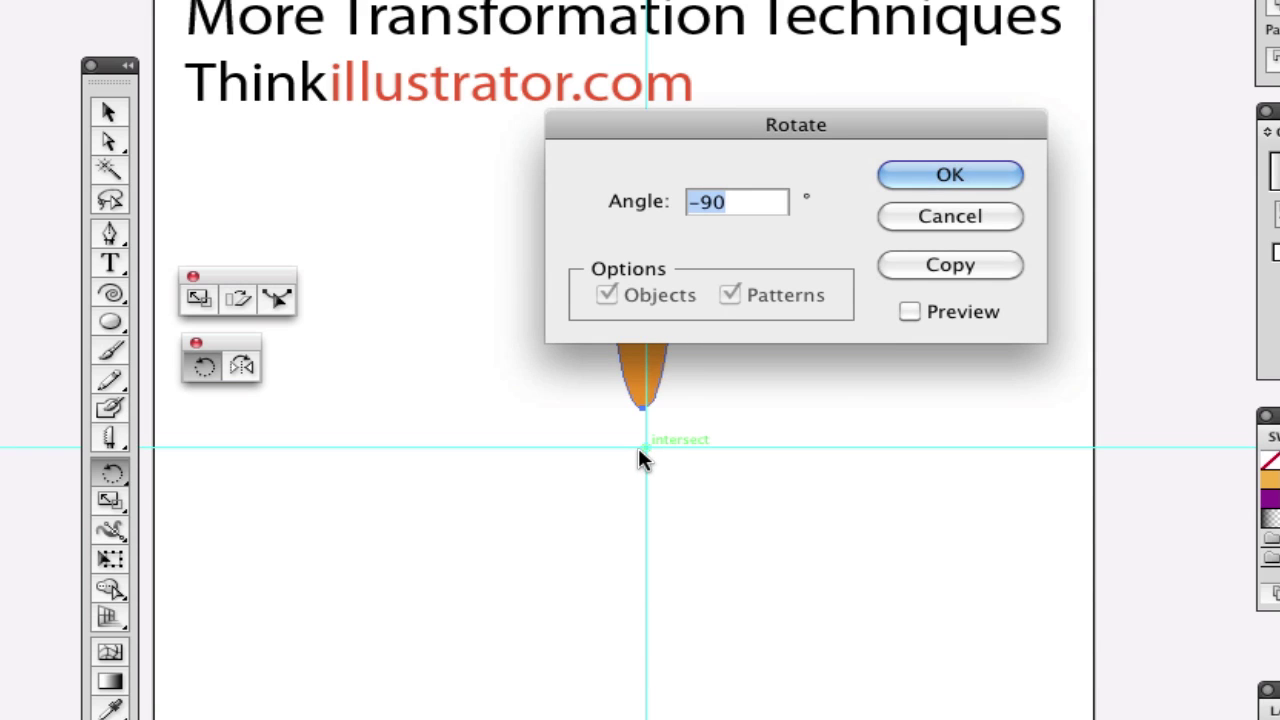
type("21.17")
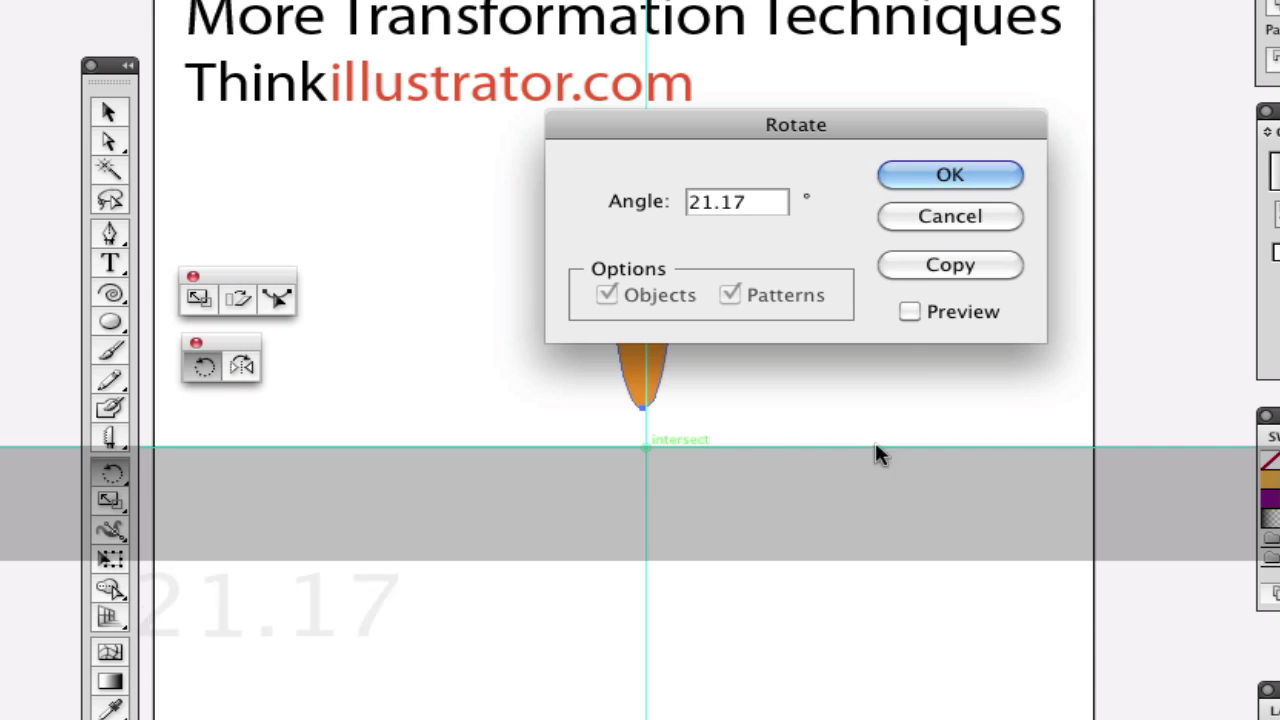
left_click(945, 266)
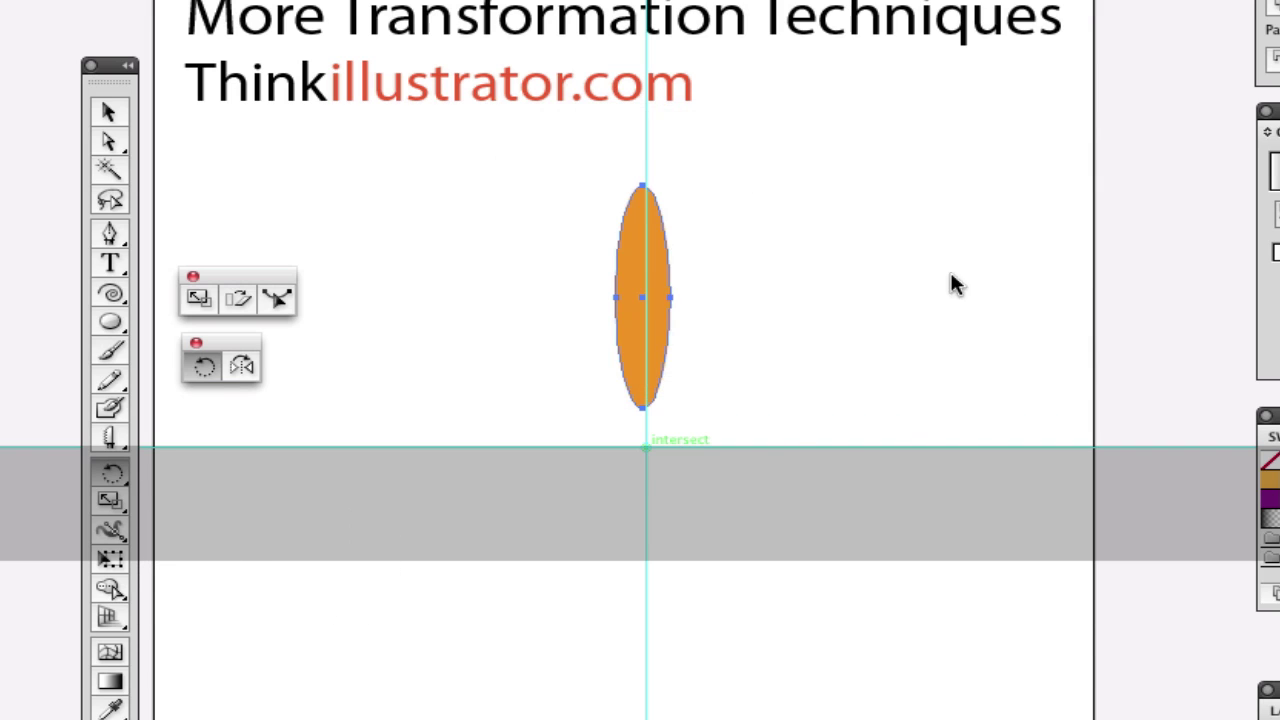
Step: Repeat the rotated copy 15 times with Transform Again to complete a full flower of 17 petals
key("super+d")
key("super+d")
key("super+d")
key("super+d")
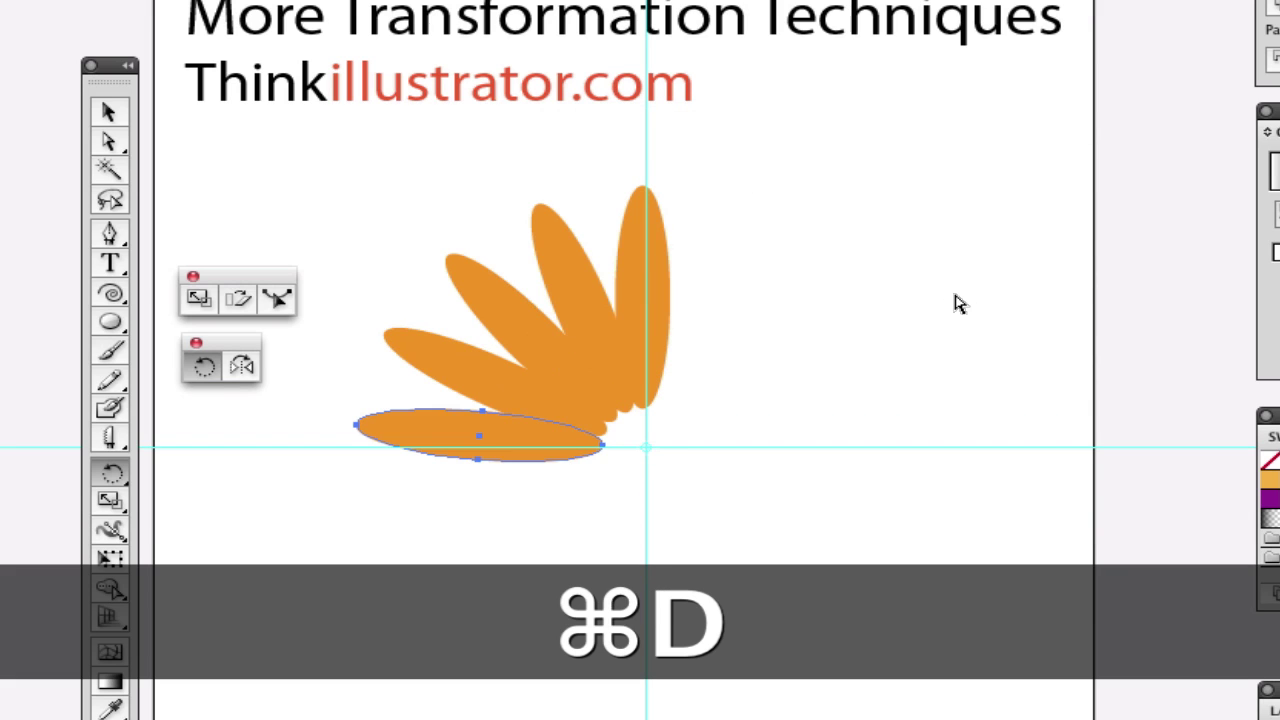
key("super+d")
key("super+d")
key("super+d")
key("super+d")
key("super+d")
key("super+d")
key("super+d")
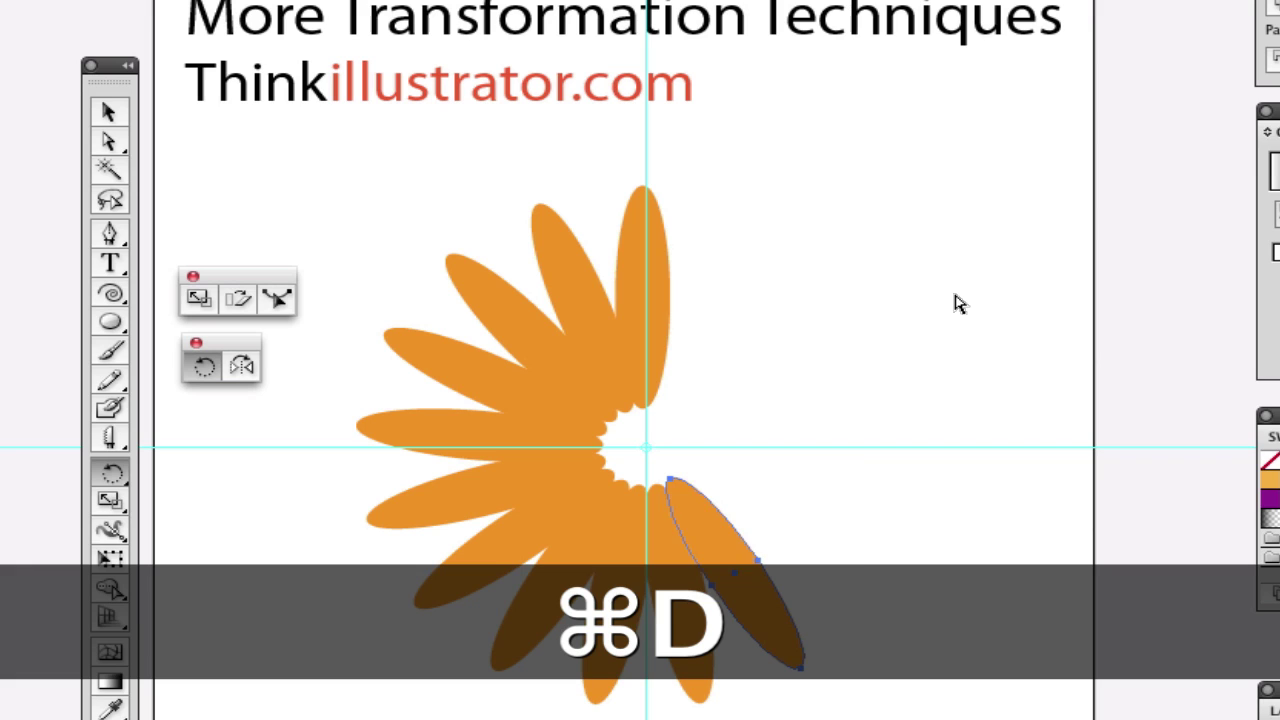
key("super+d")
key("super+d")
key("super+d")
key("super+d")
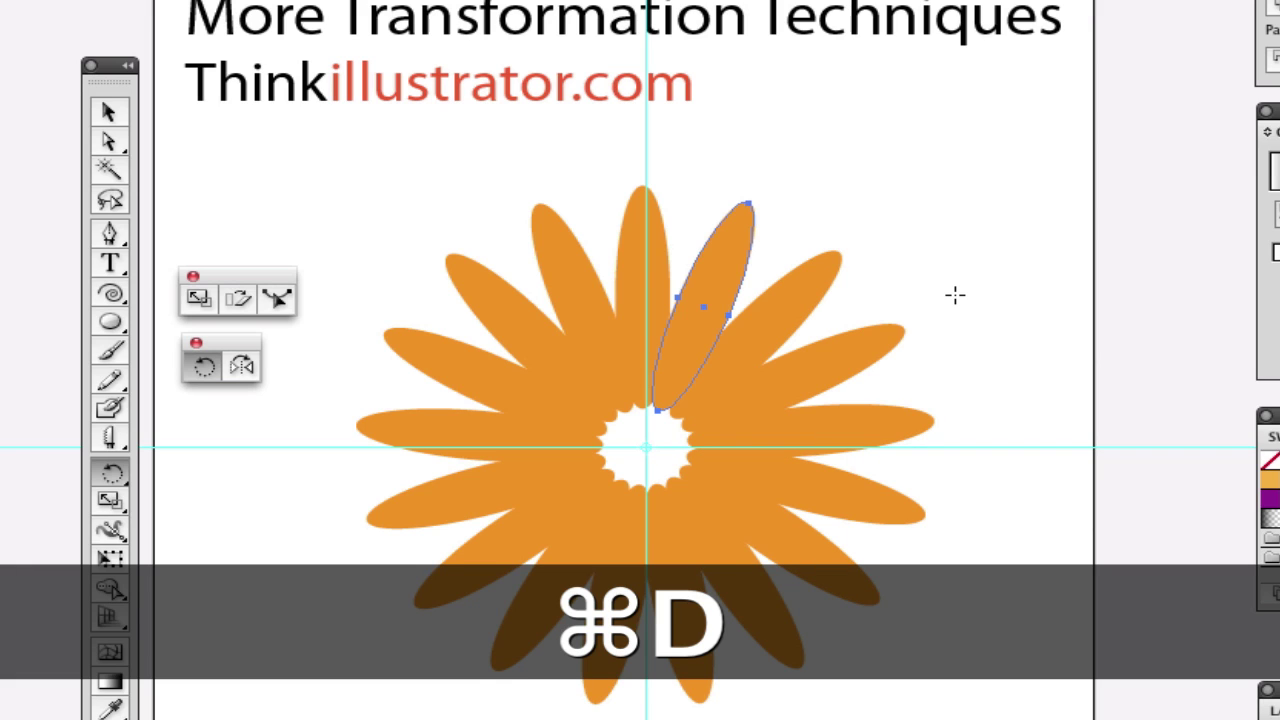
Step: Select all artwork, give it a black stroke, and hide the selection edges
key("super+a")
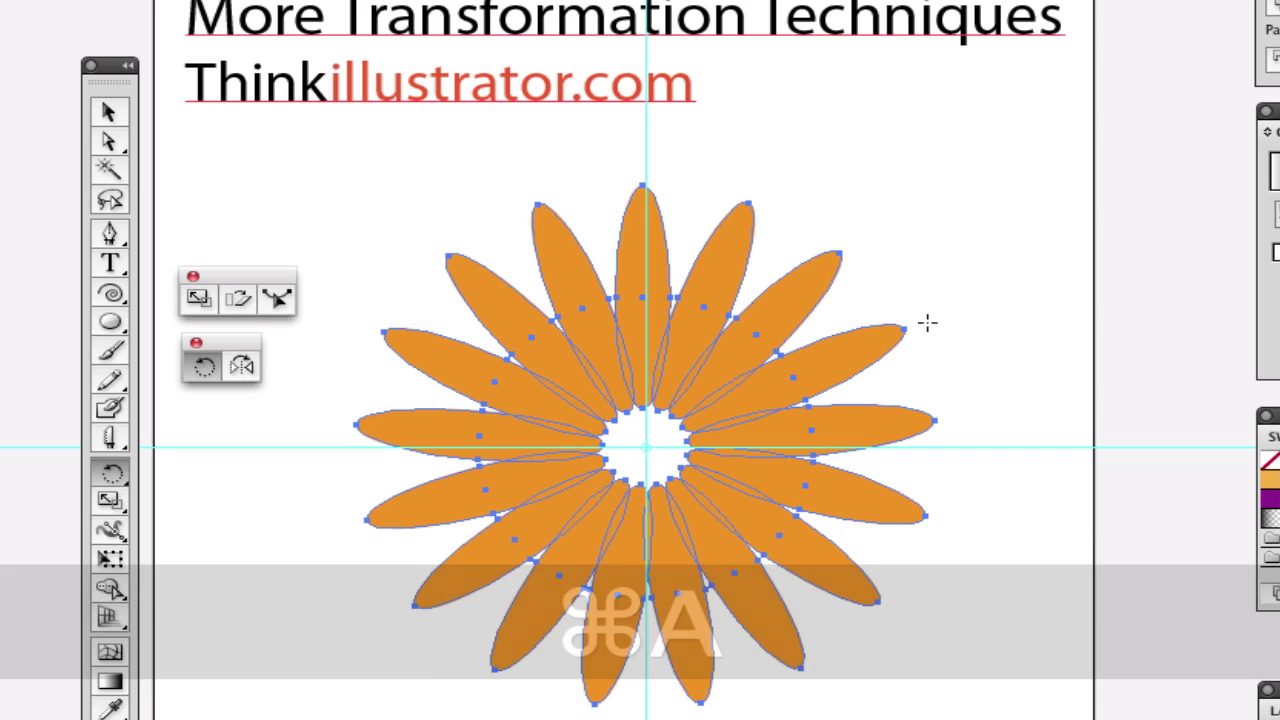
key("x")
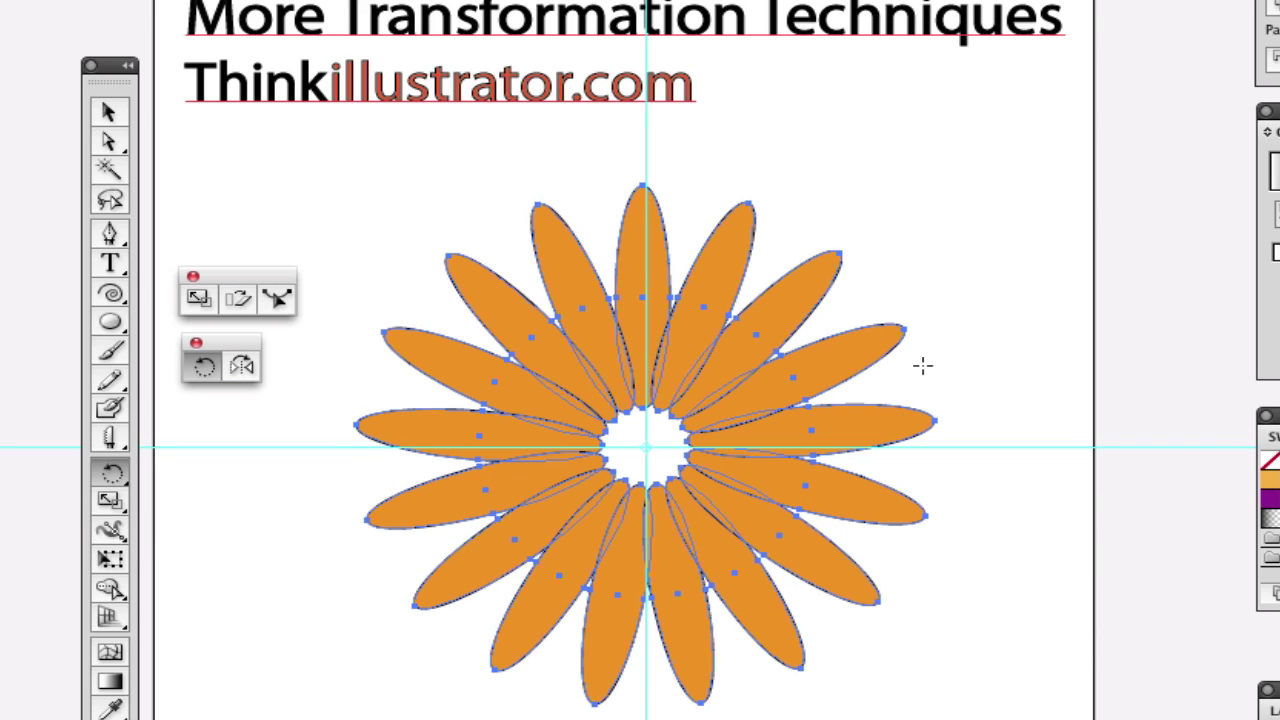
key("super")
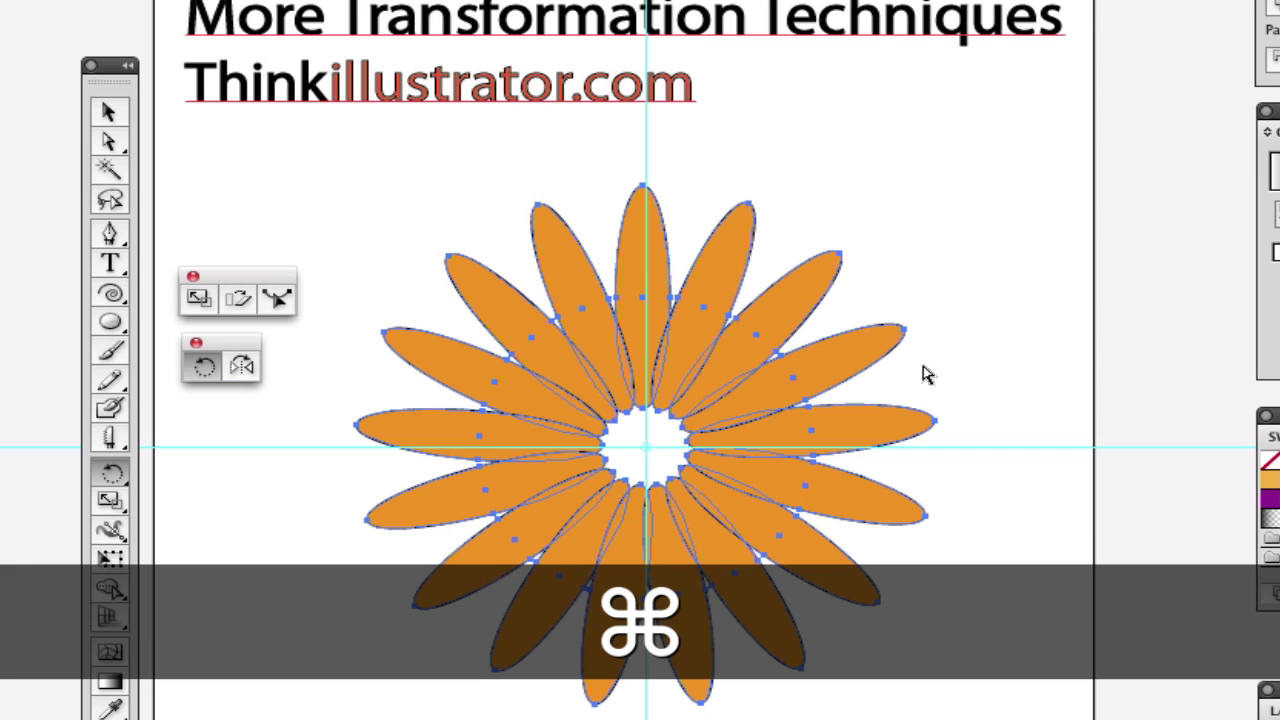
key("super+h")
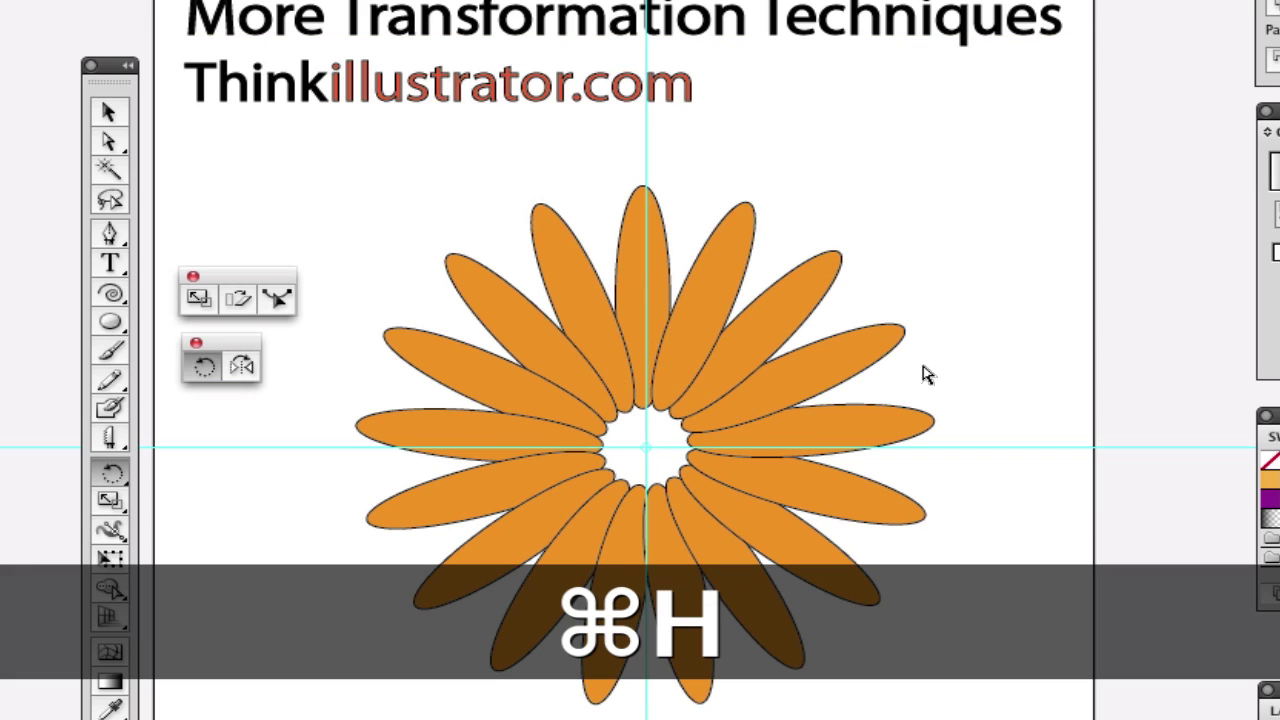
key("super+h")
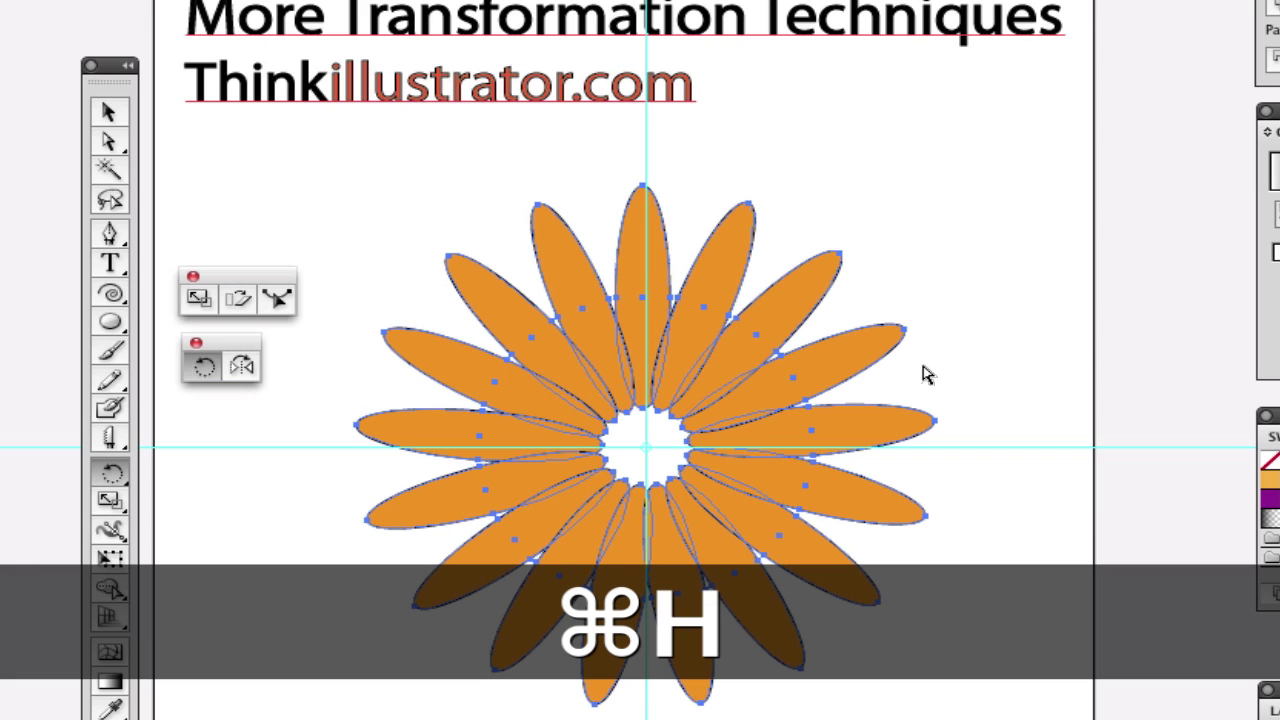
key("super+h")
key("super+h")
key("super+h")
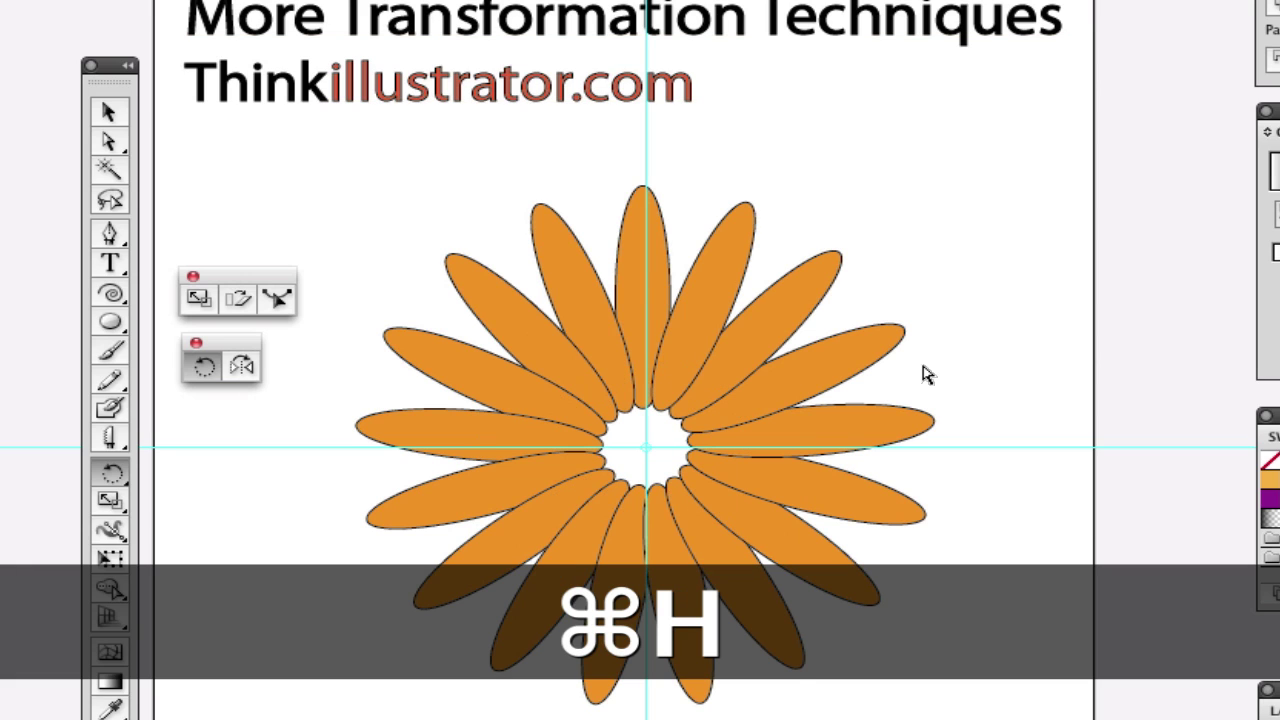
Step: Create a copy of all the petals scaled uniformly to 65%
key("s")
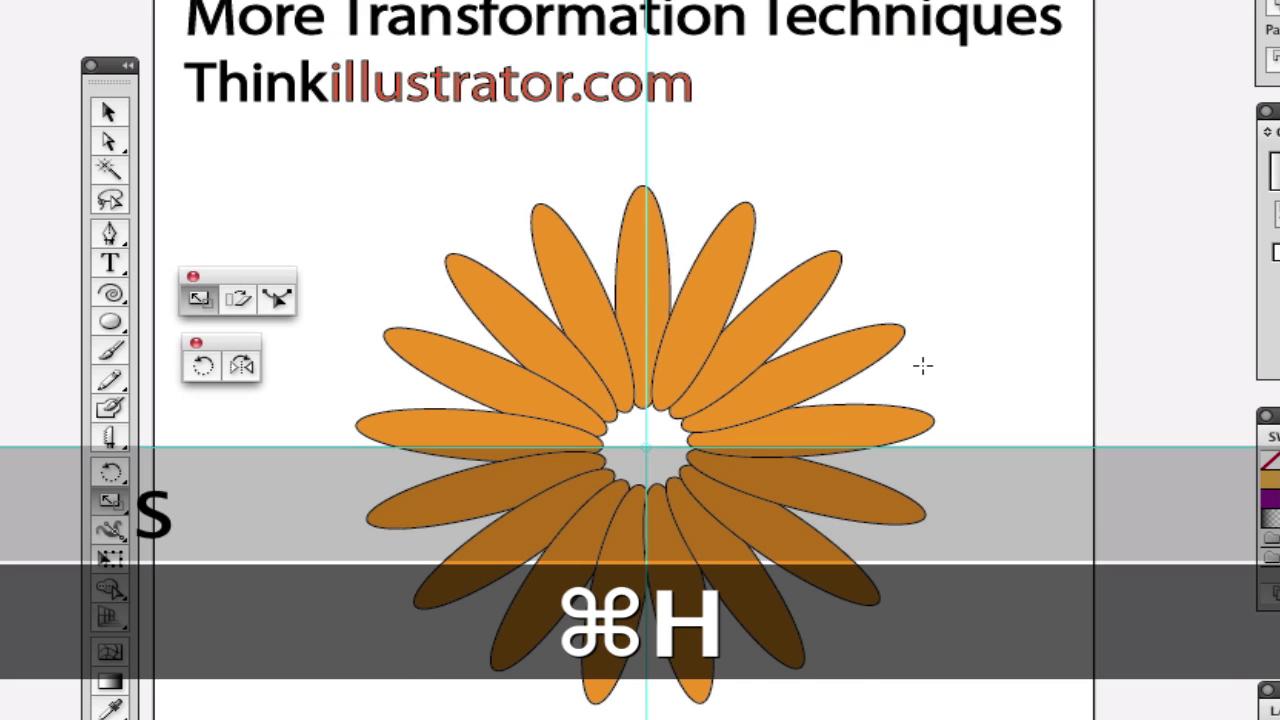
key("Return")
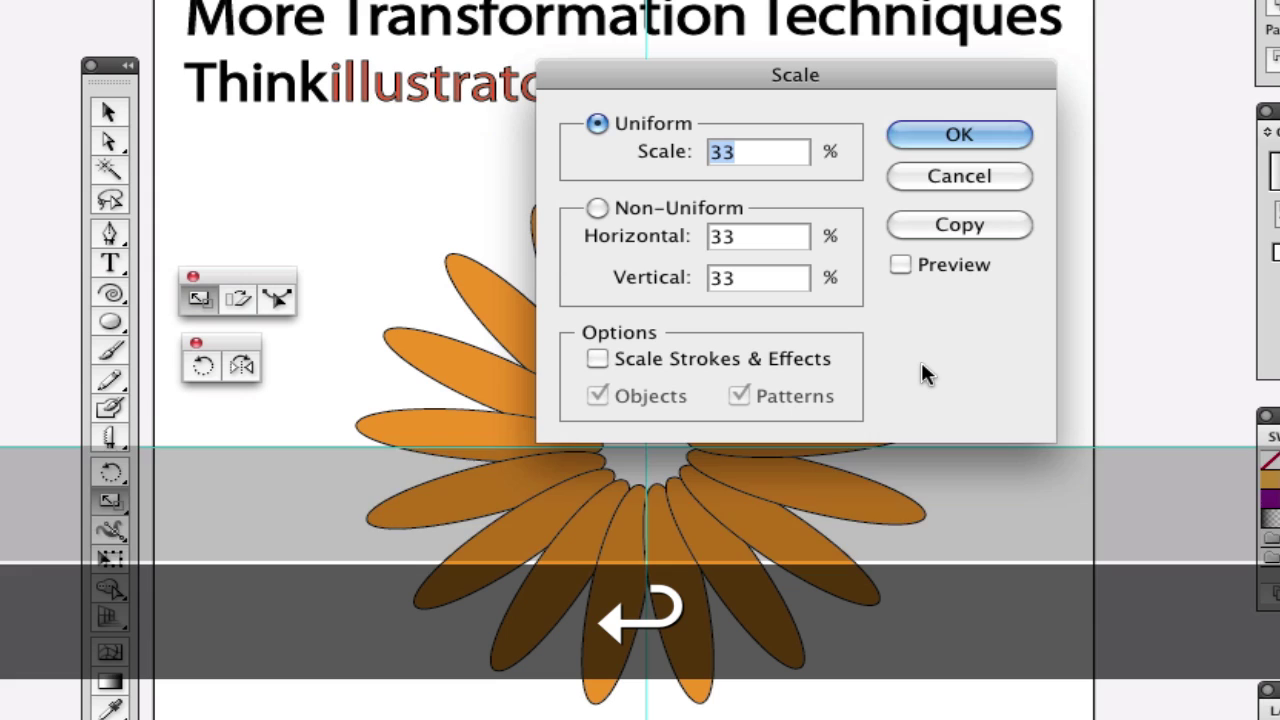
type("65")
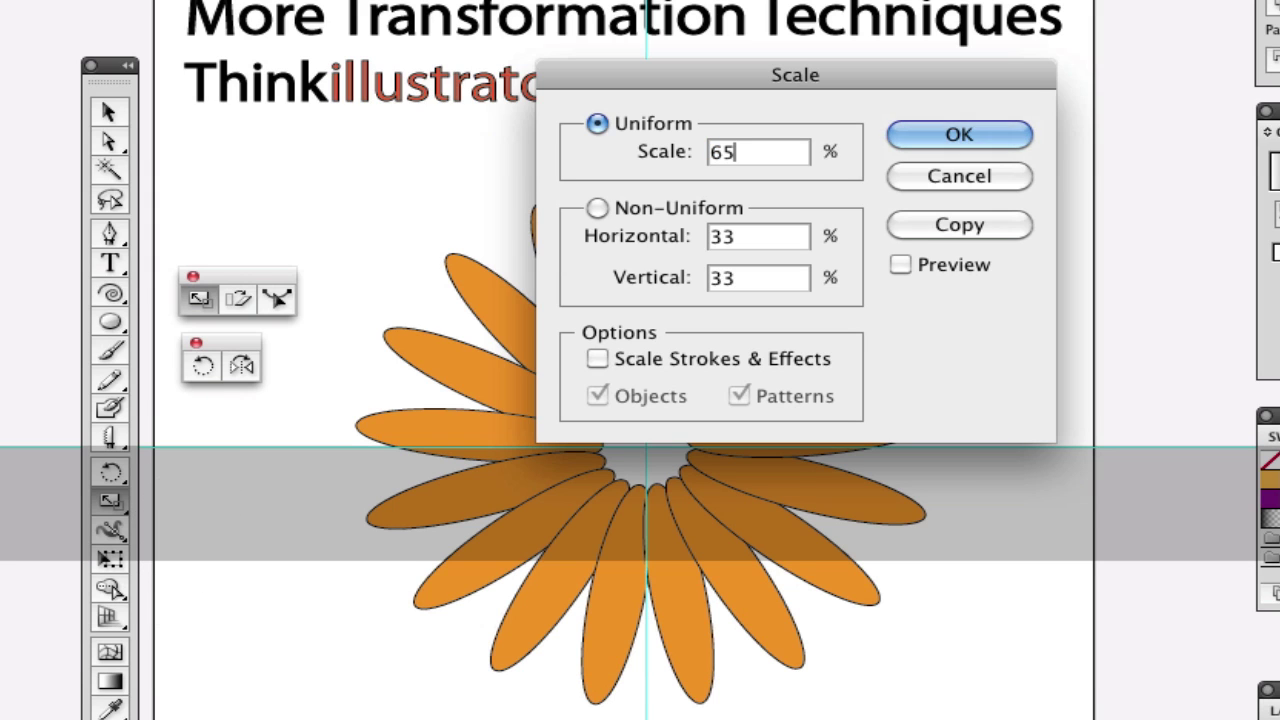
key("alt")
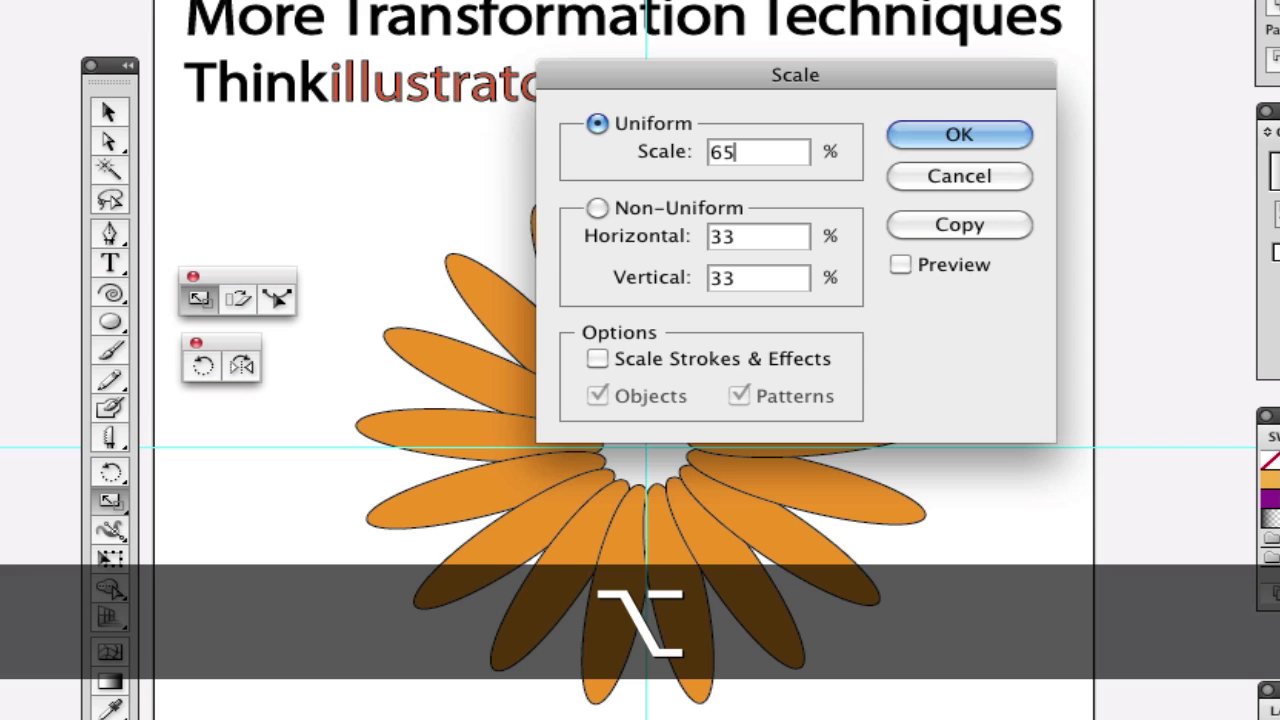
key("alt")
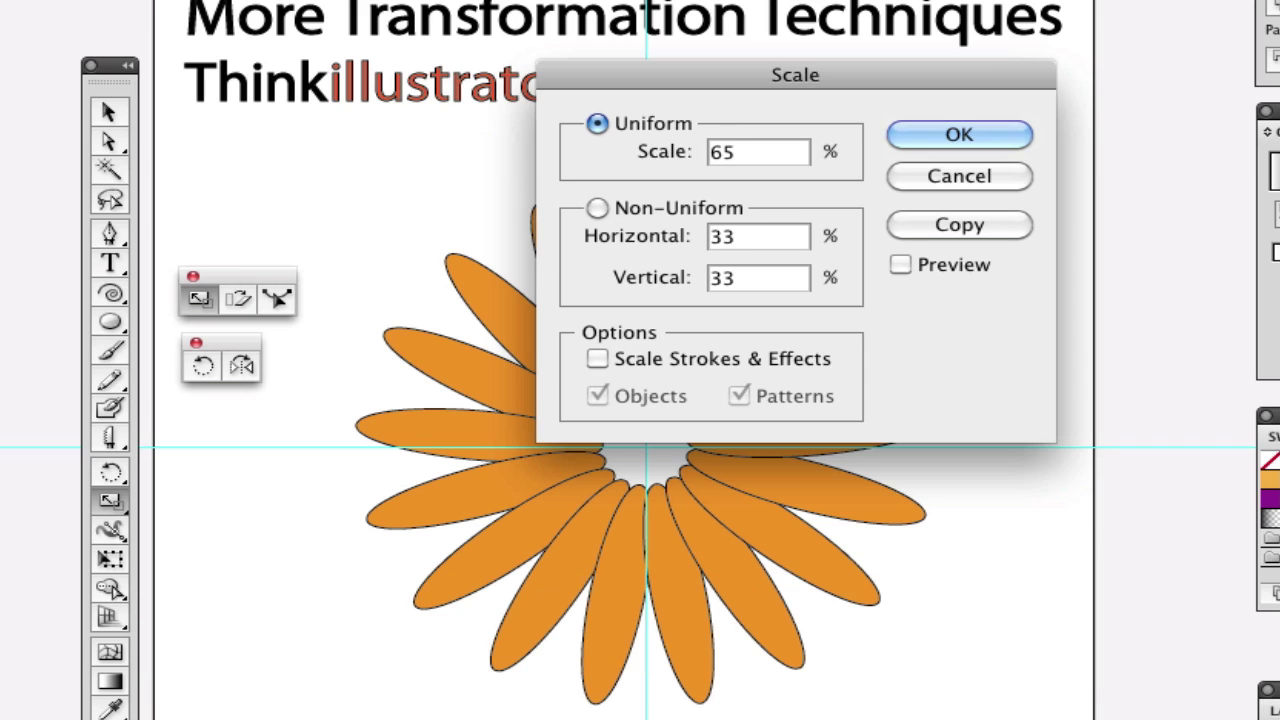
key("alt+Return")
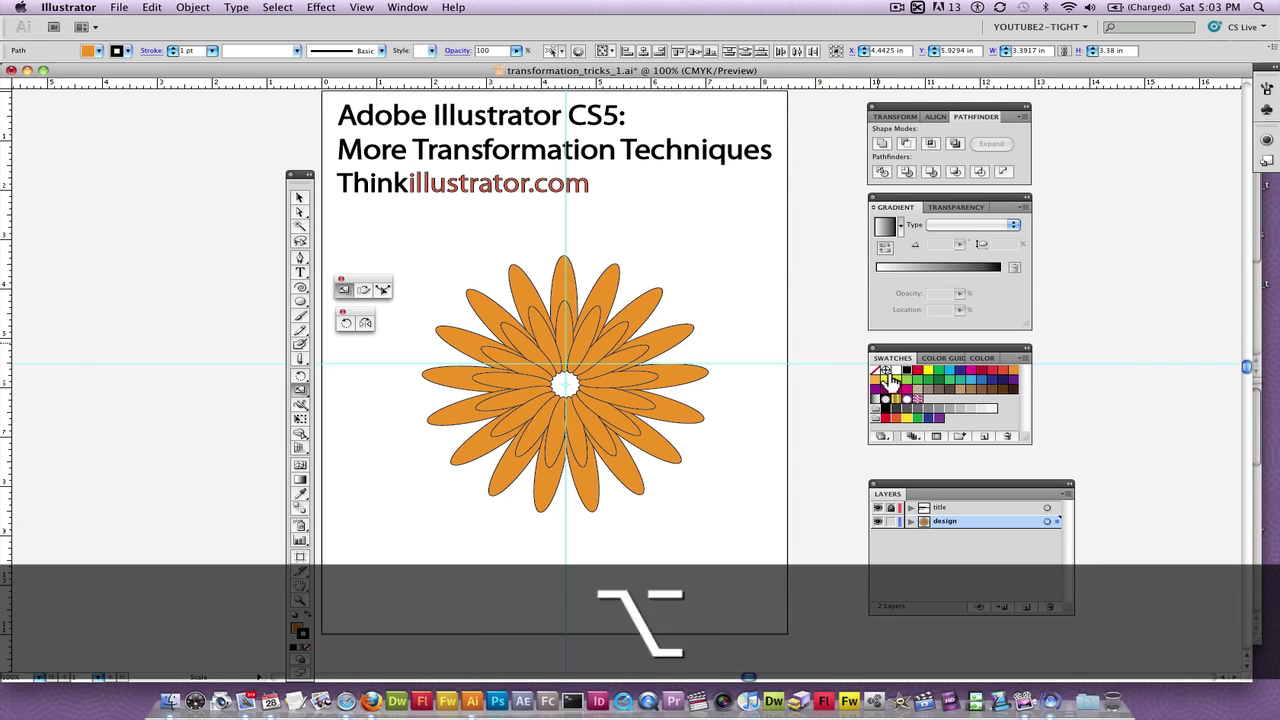
Step: Fill the scaled petals red and repeat the scaled copy three times with Transform Again, filling the successive rings orange, green and magenta
key("x")
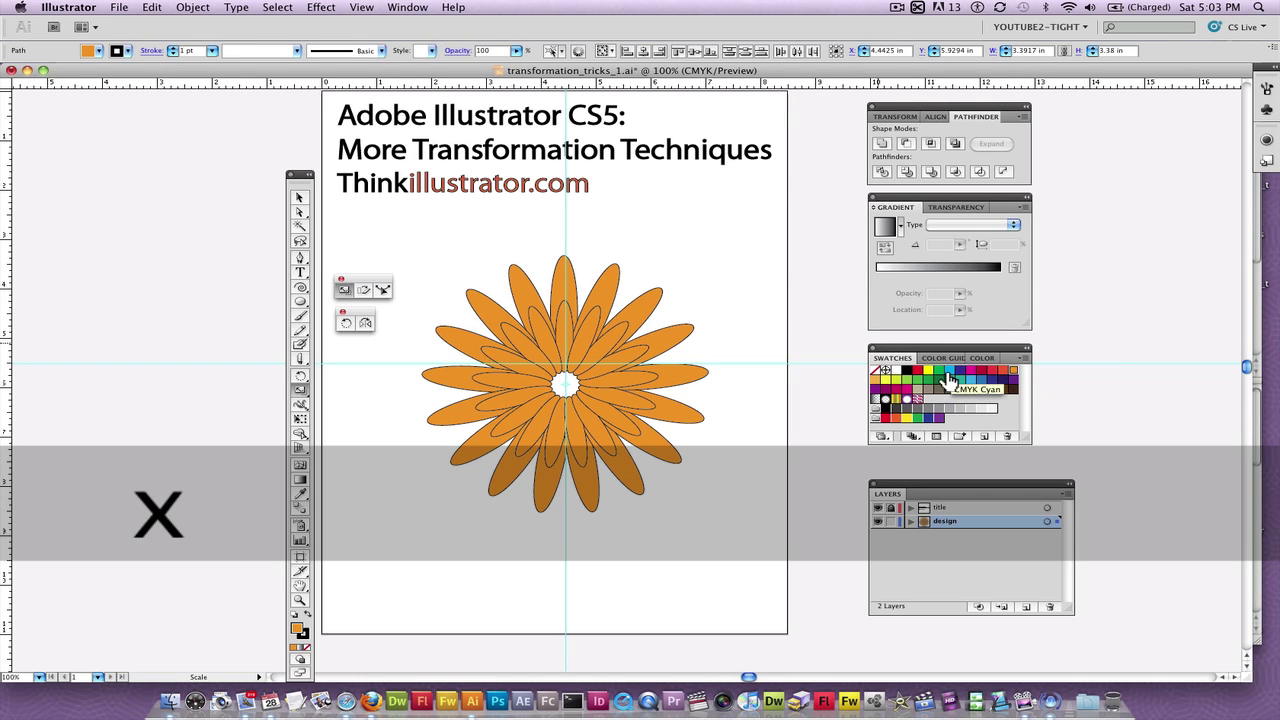
left_click(921, 376)
key("super+d")
left_click(1009, 375)
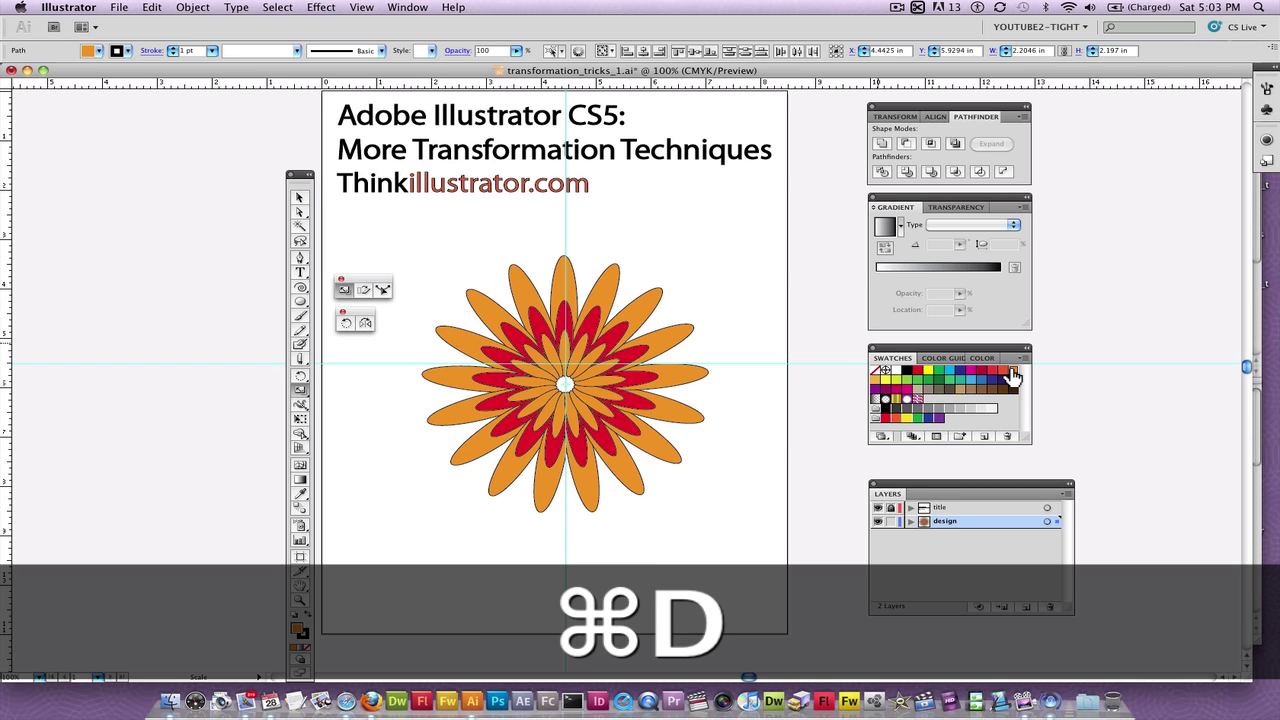
key("super+d")
left_click(949, 381)
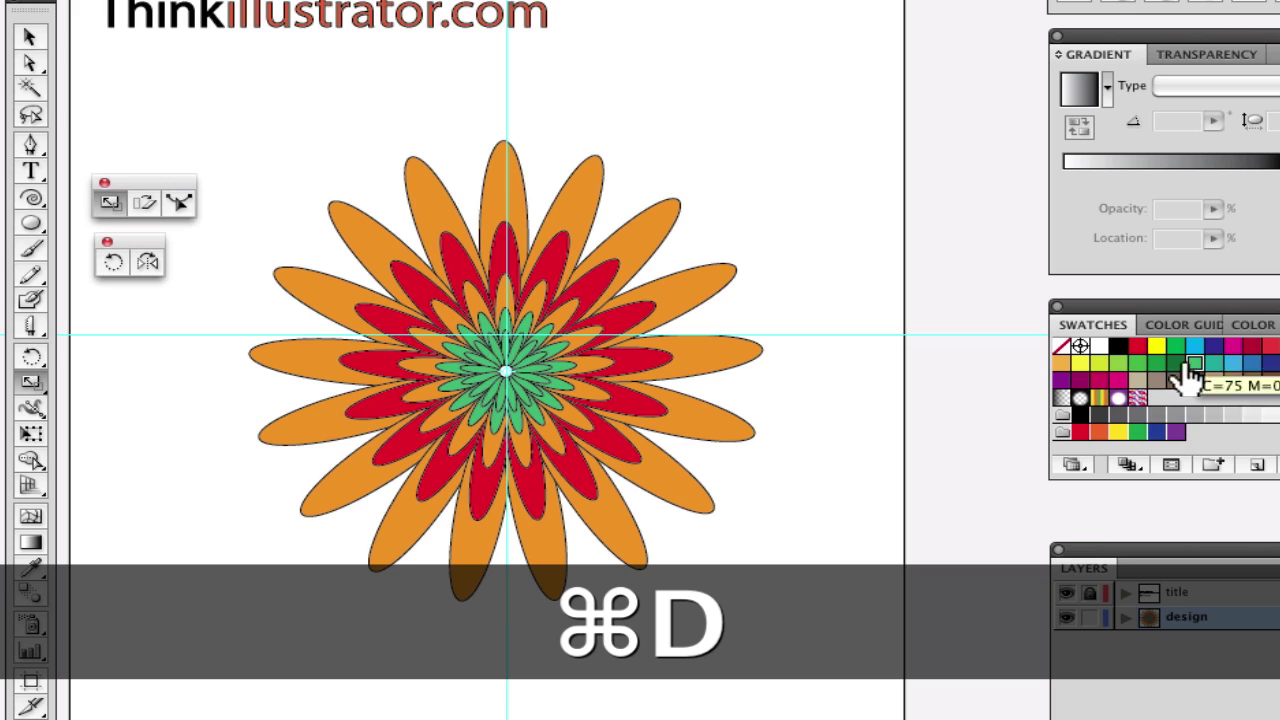
key("super+d")
left_click(896, 390)
Step: Scale the whole flower uniformly to 65% twice and move it about 2.2 in right and 3.07 in down
key("super+a")
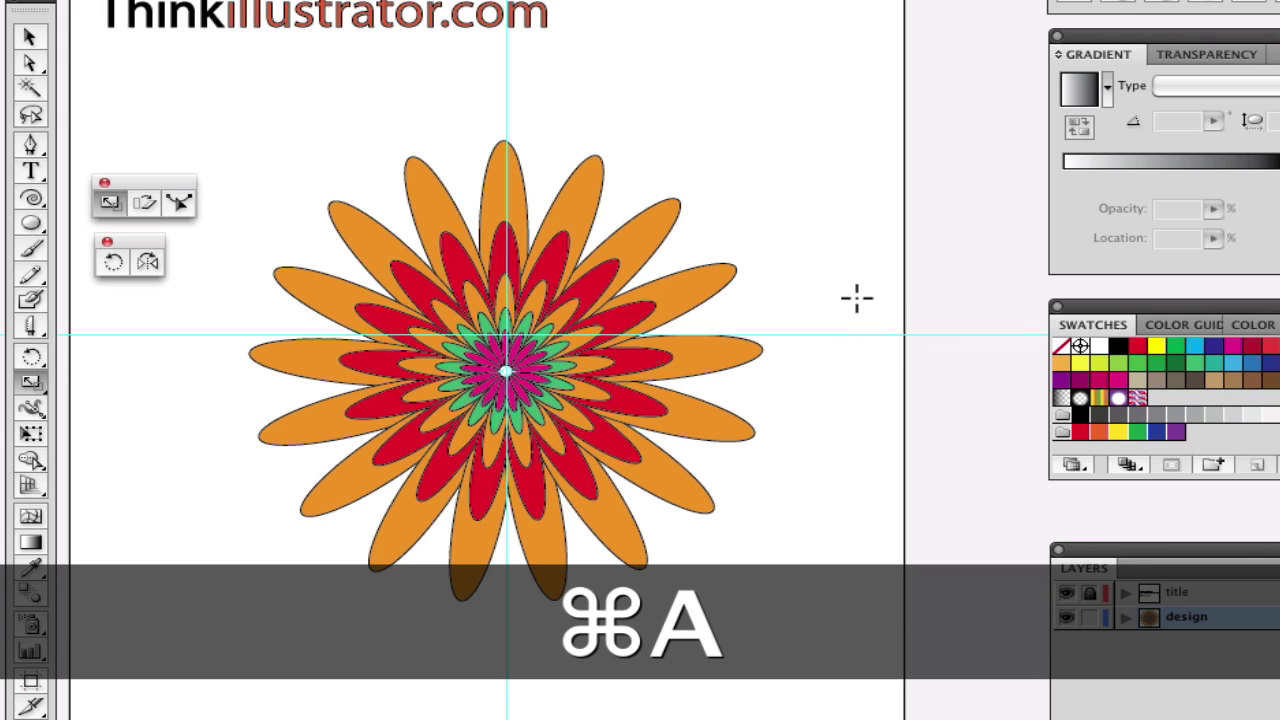
key("s")
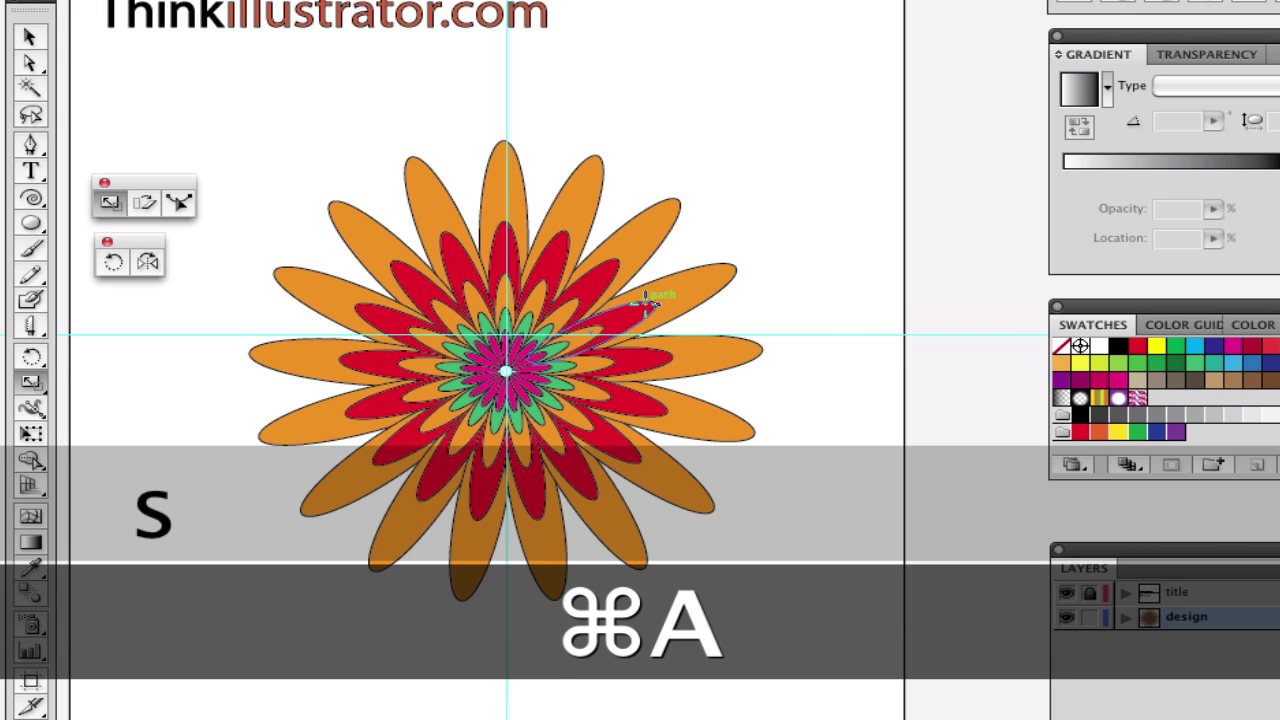
key("Return")
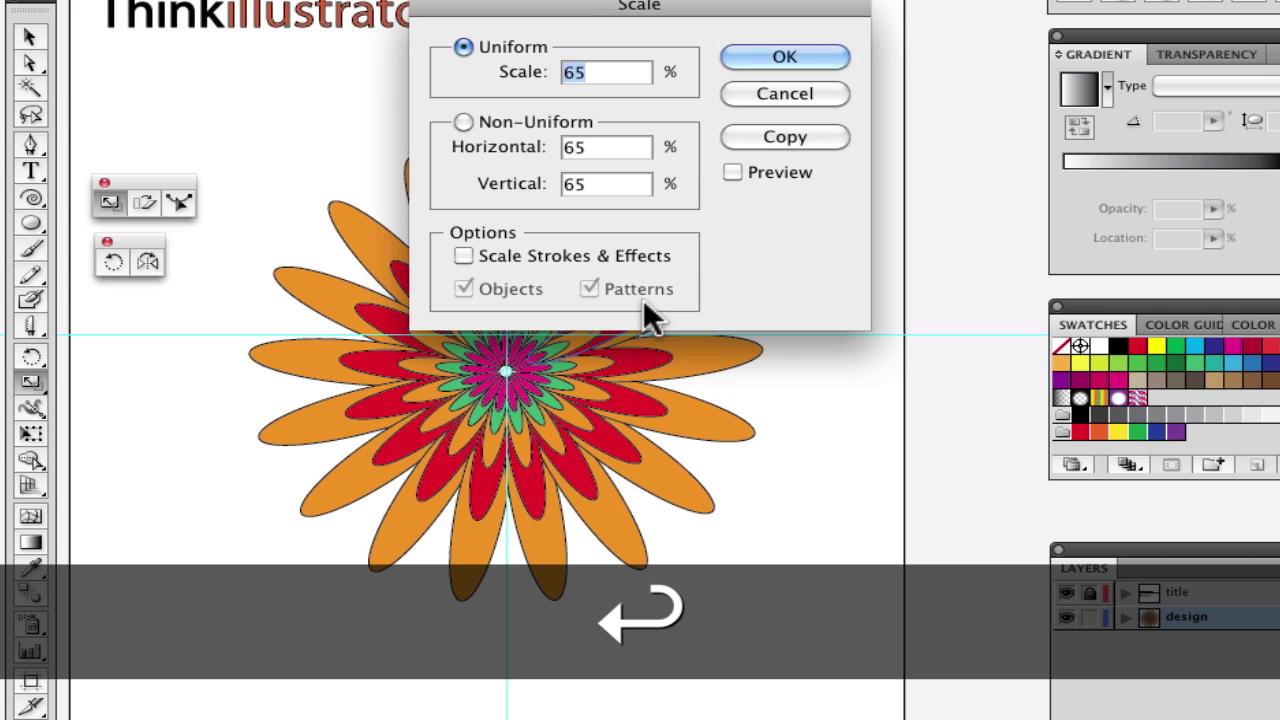
key("Return")
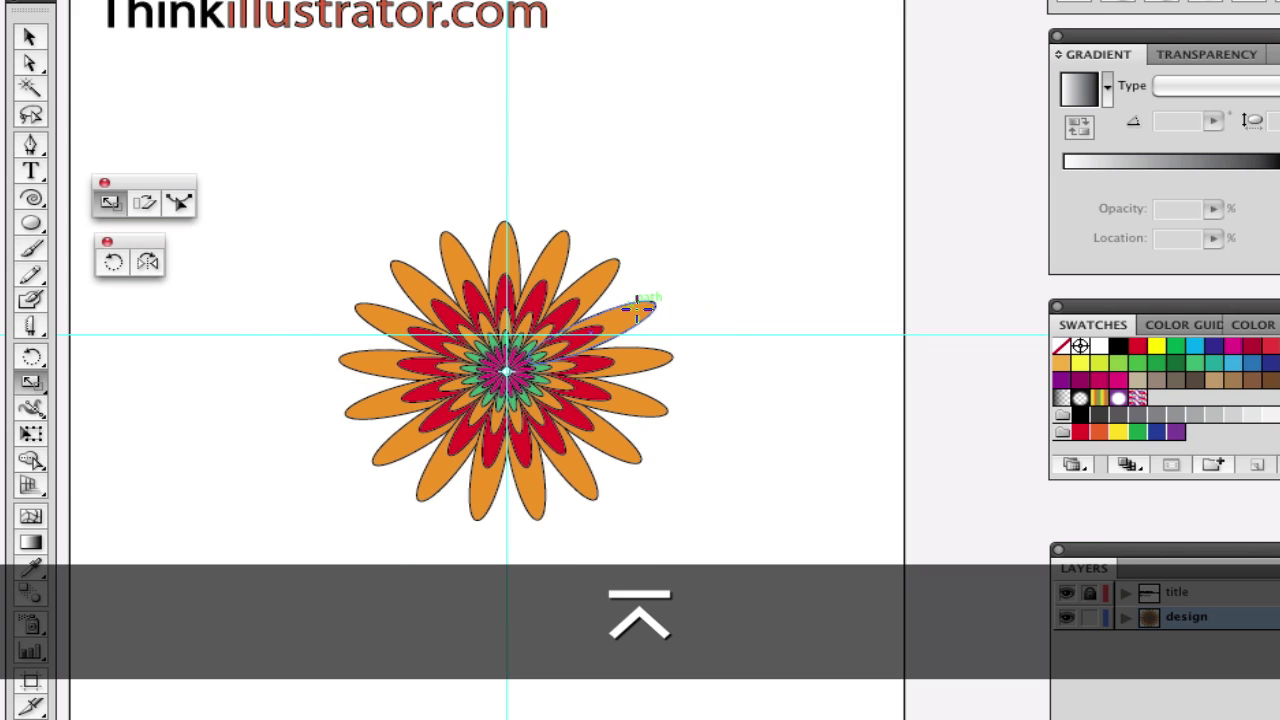
key("super+d")
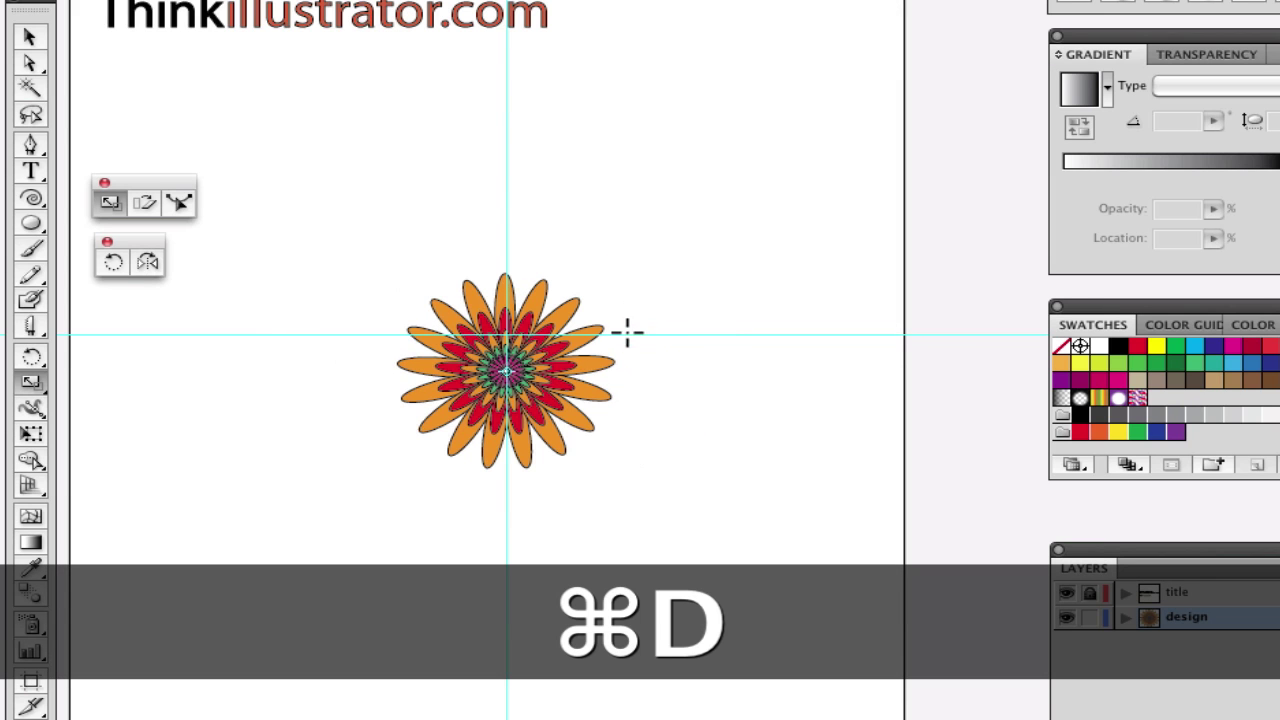
left_click_drag(545, 387, 760, 659)
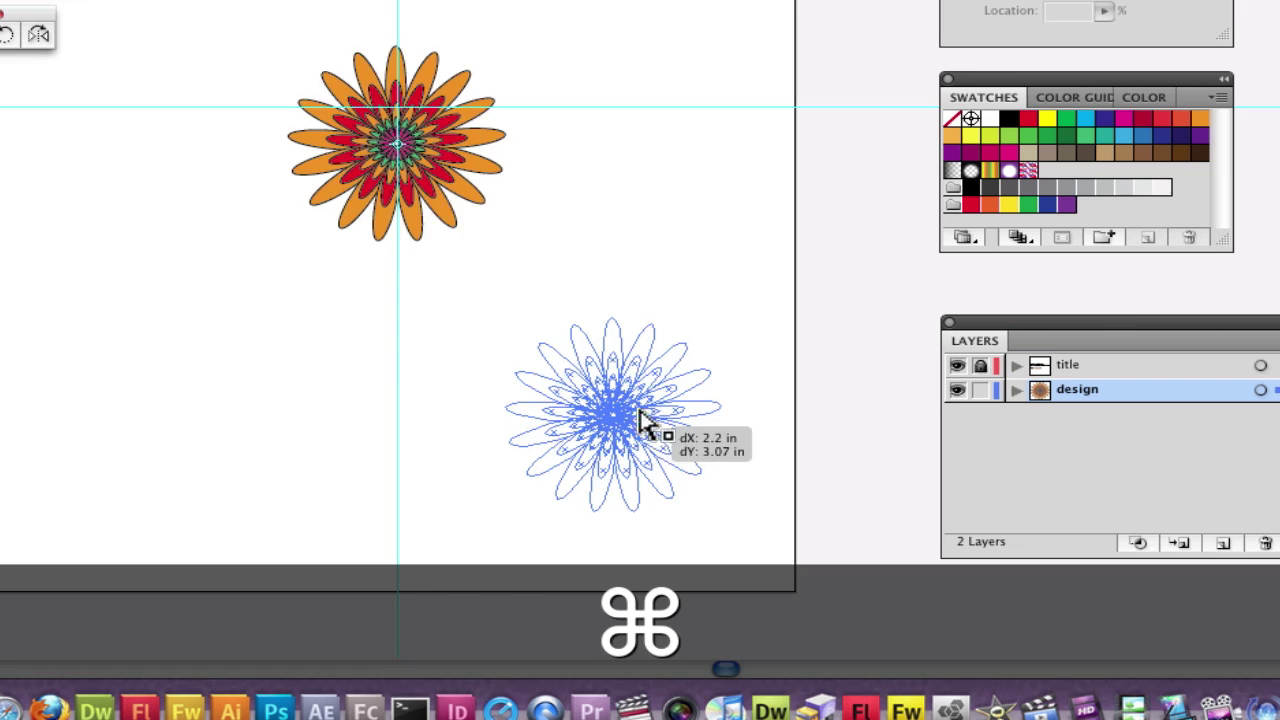
left_click_drag(650, 432, 650, 432)
Step: Calculate 360 divided by 14 in the Dashboard calculator, then return to the drawing
key("r")
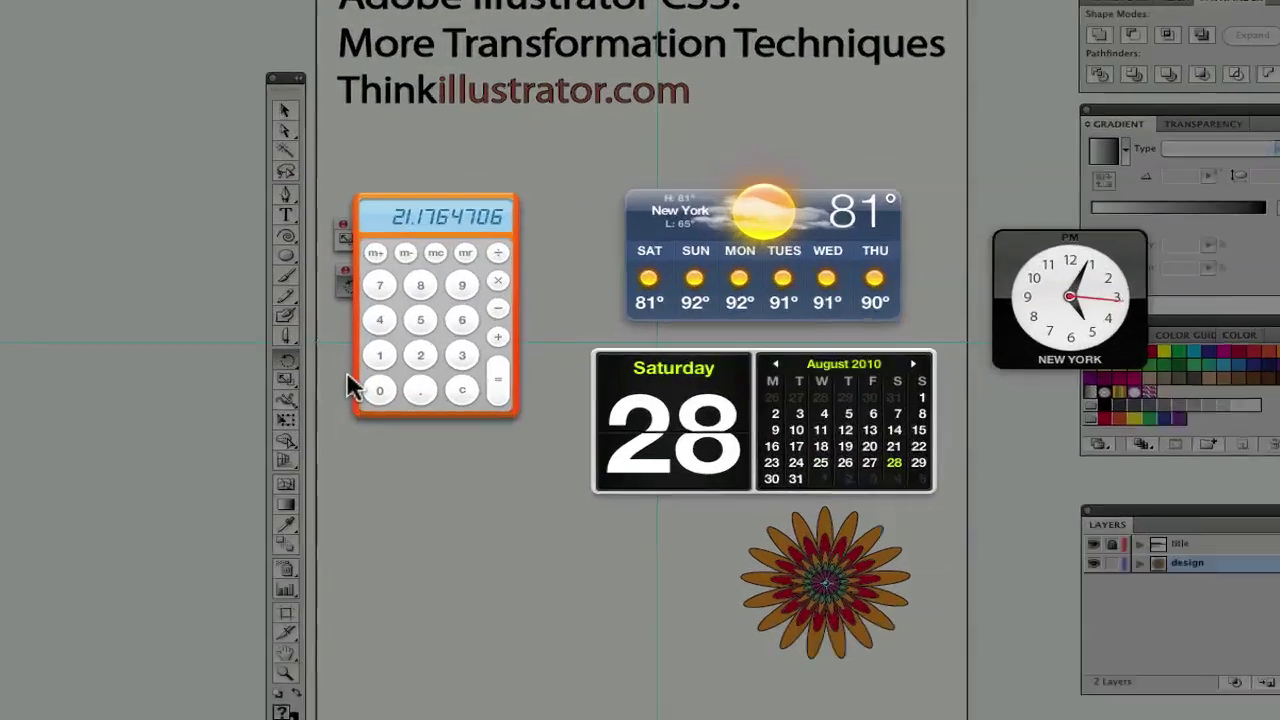
type("360")
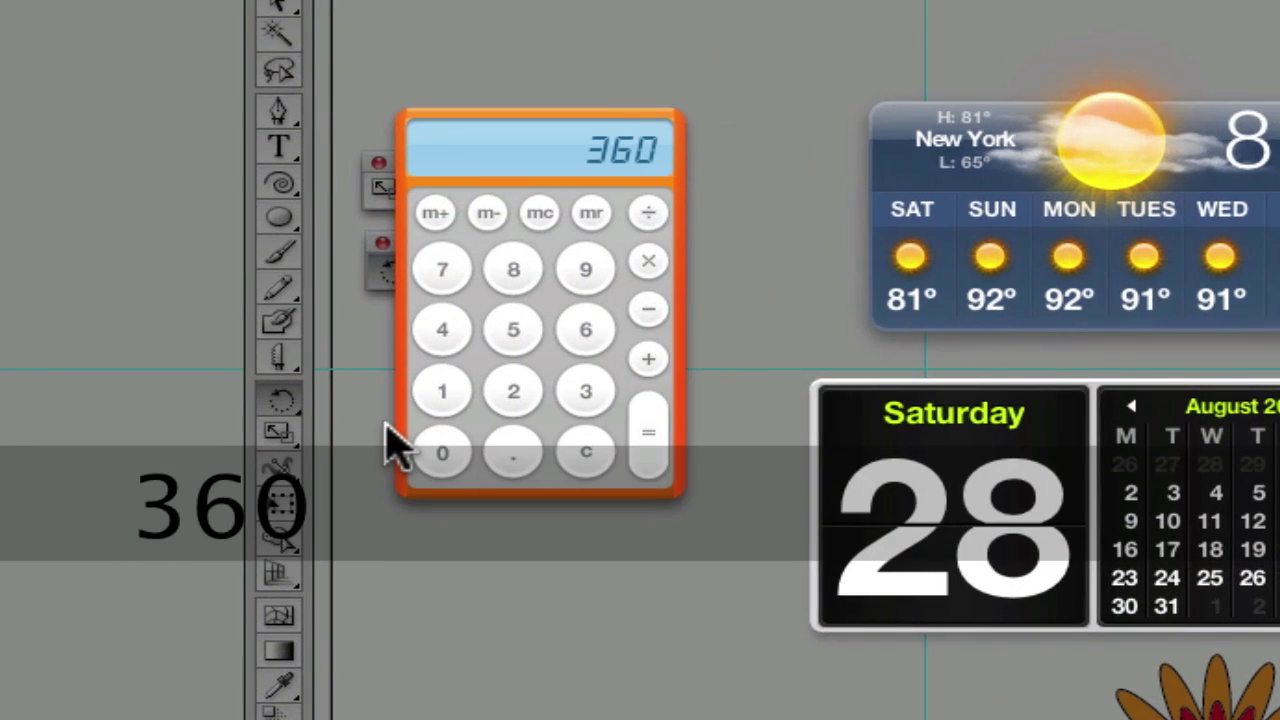
type("/14=")
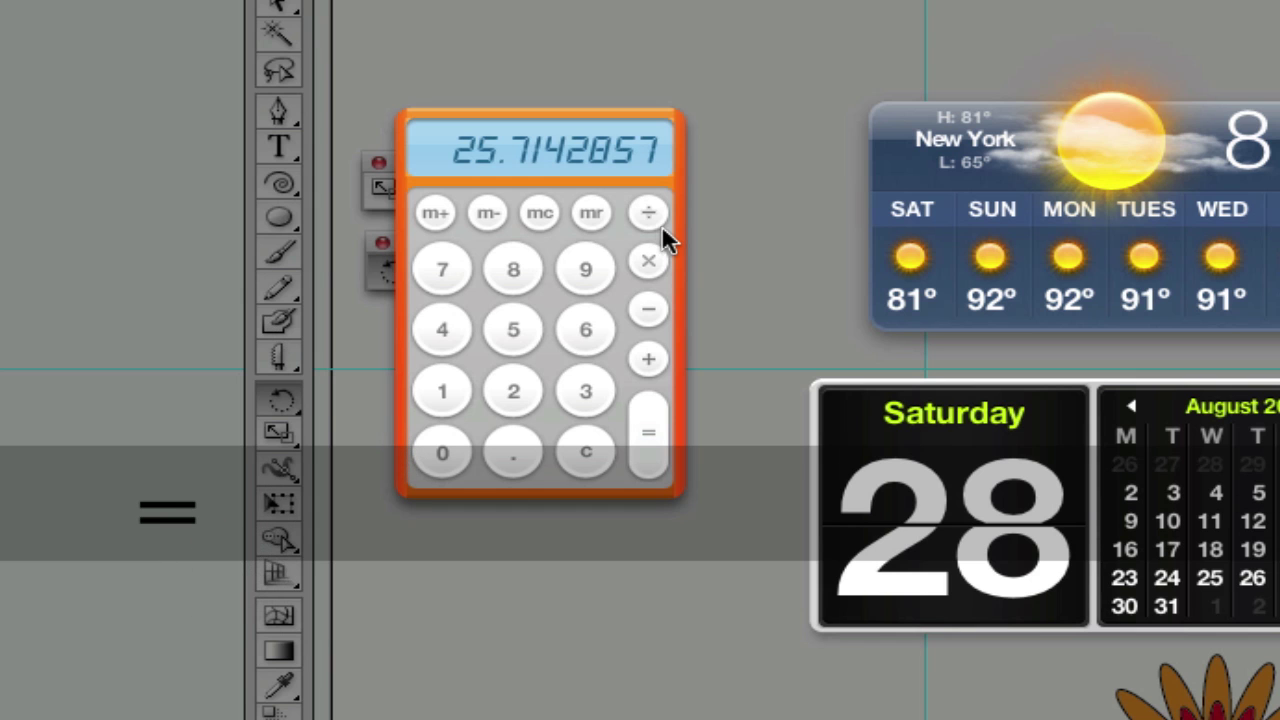
left_click(710, 240)
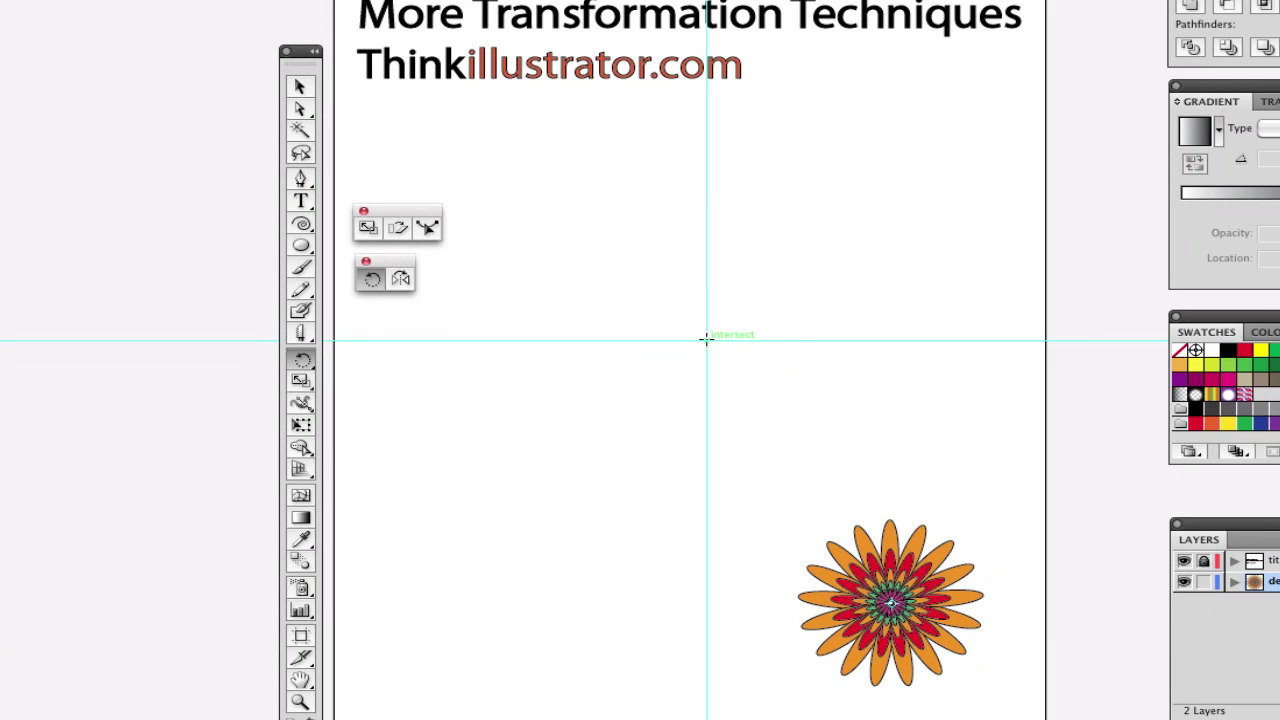
Step: Rotate a copy of the flower by 25.71° around the intersection of the guides
key("alt")
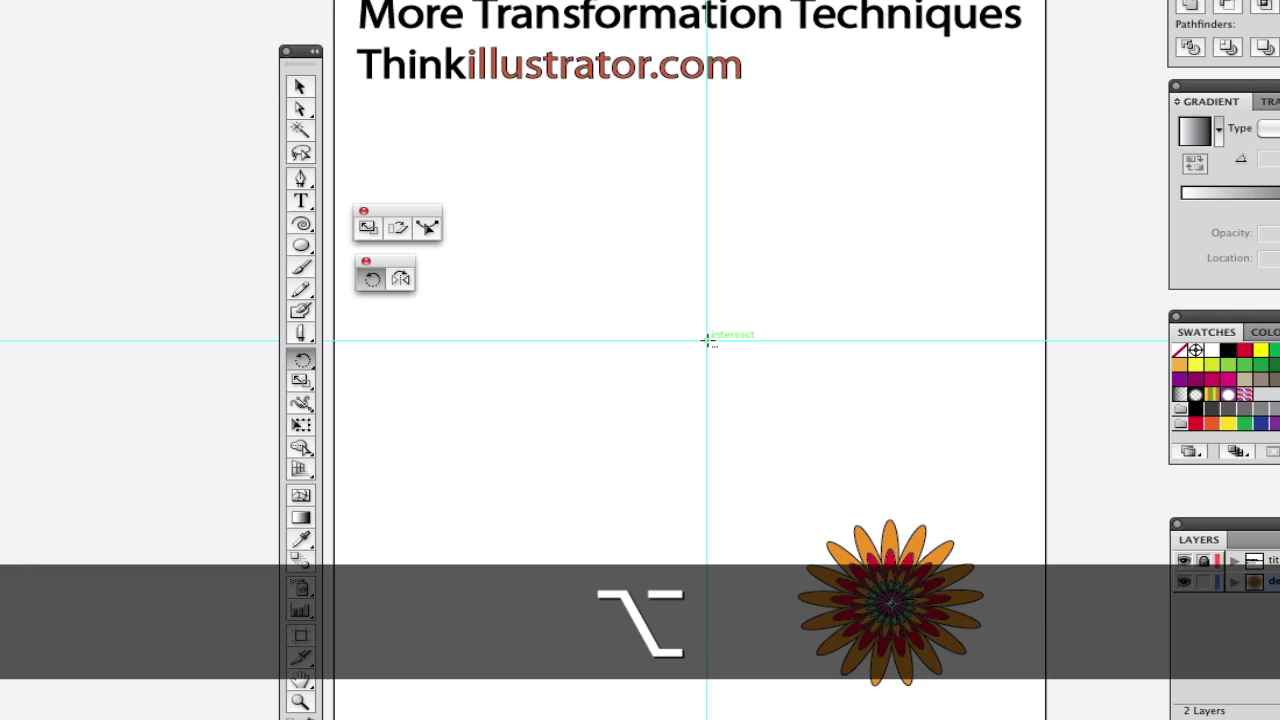
left_click(706, 340, "alt")
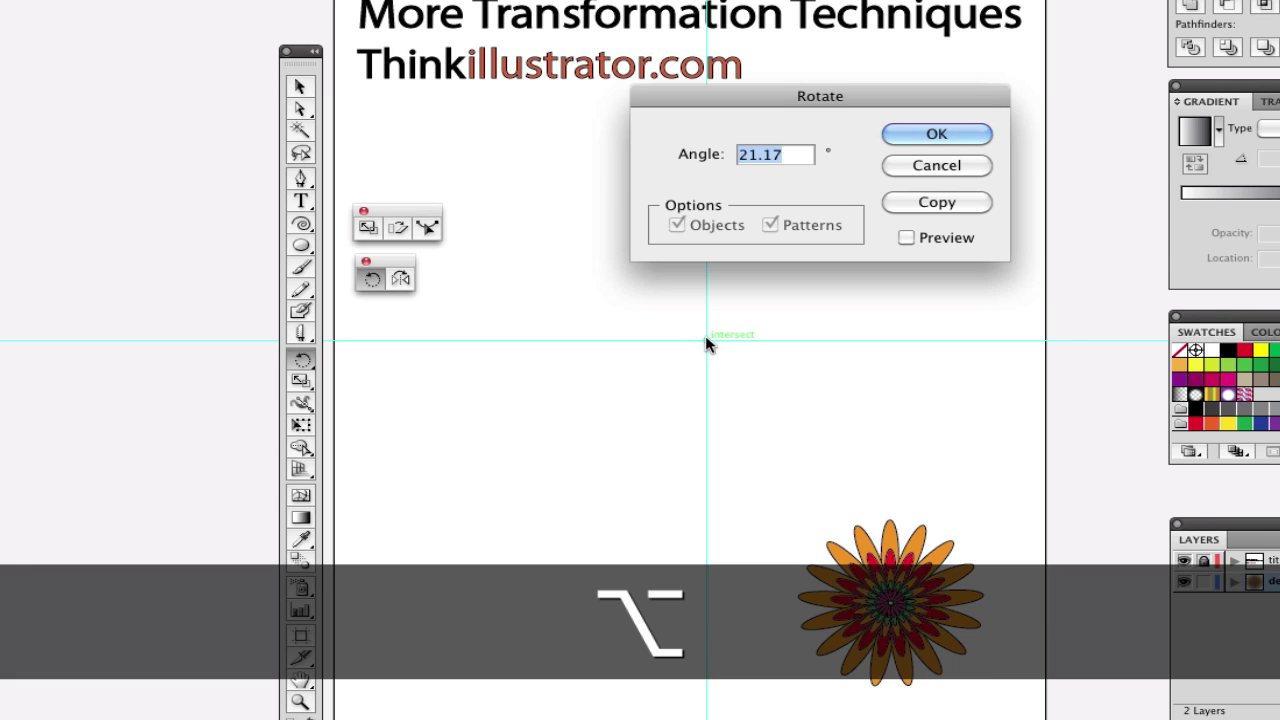
type("25.71")
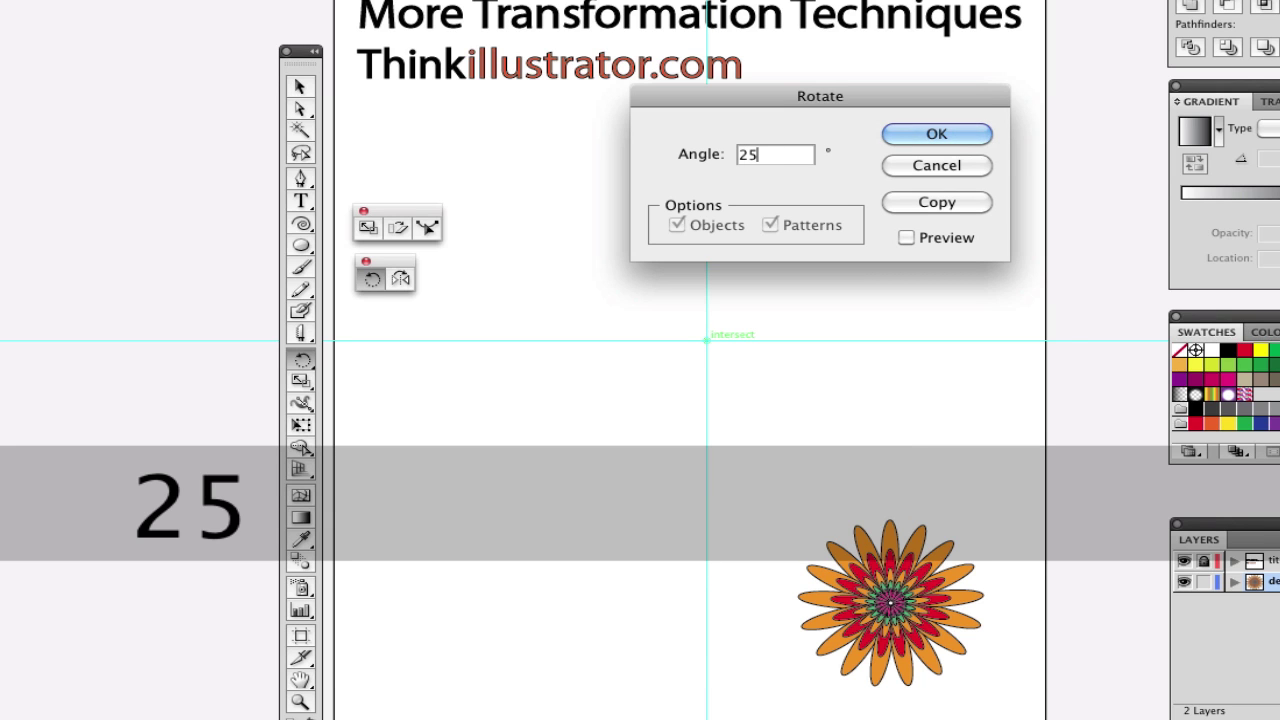
key("ctrl")
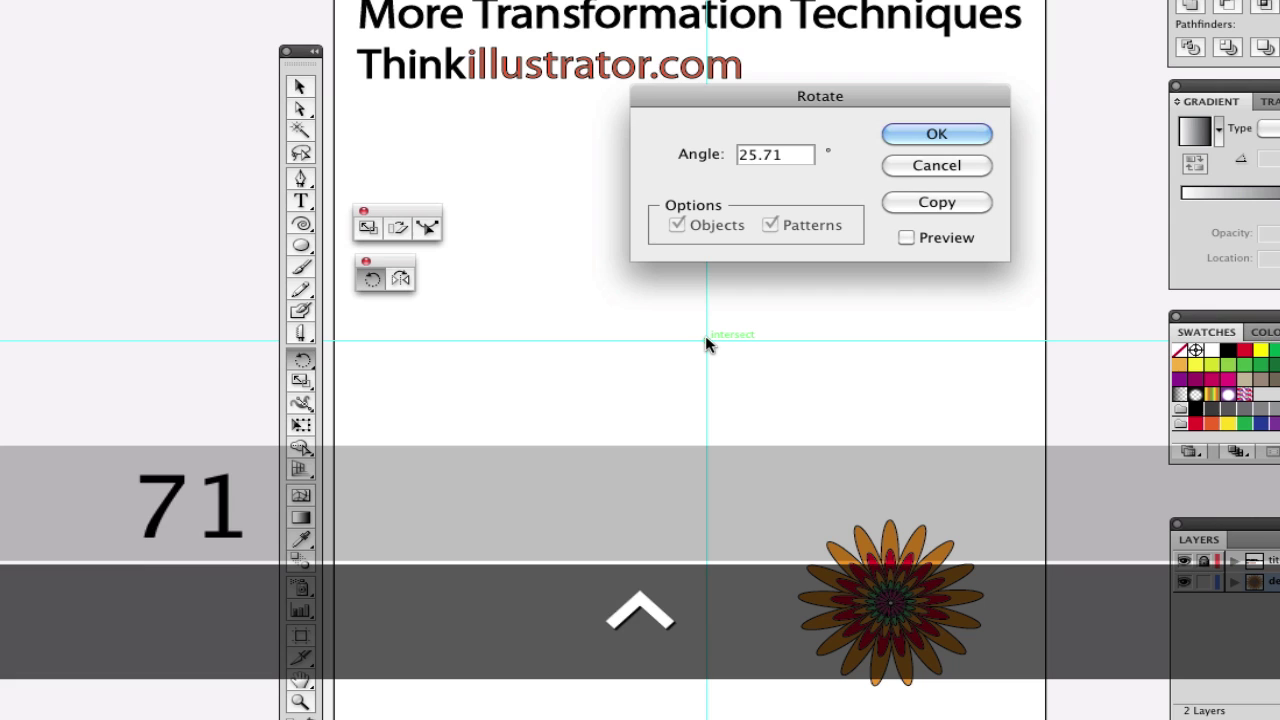
key("alt")
key("alt+Return")
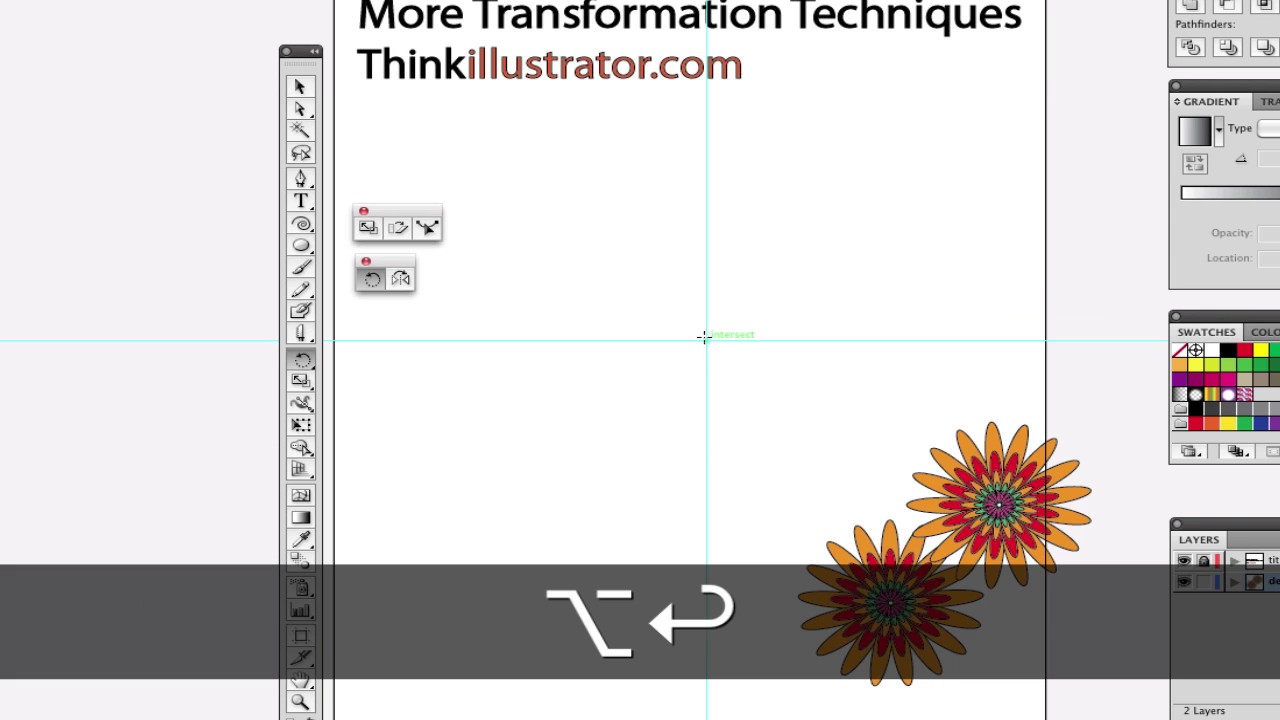
Step: Repeat the rotated flower copy 12 times with Transform Again to complete a ring of 14 flowers
key("super+d")
key("super+d")
key("super+d")
key("super+d")
key("super+d")
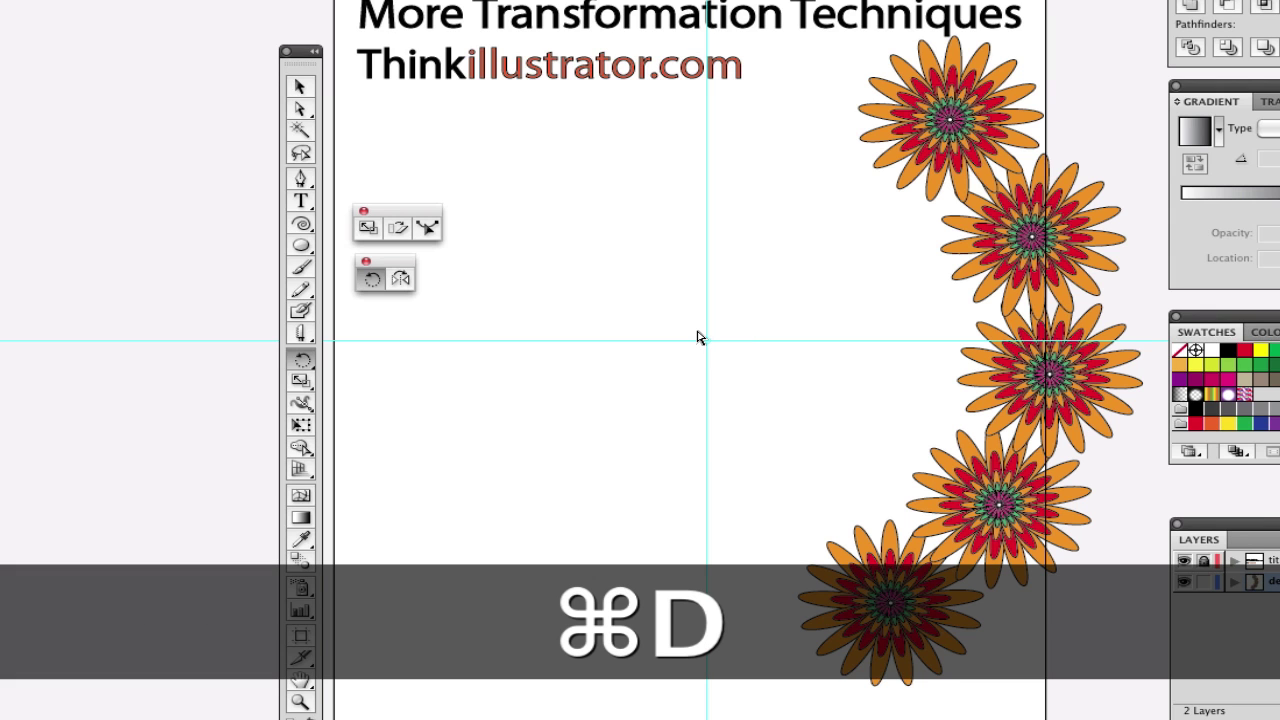
key("super+d")
key("super+d")
key("super+d")
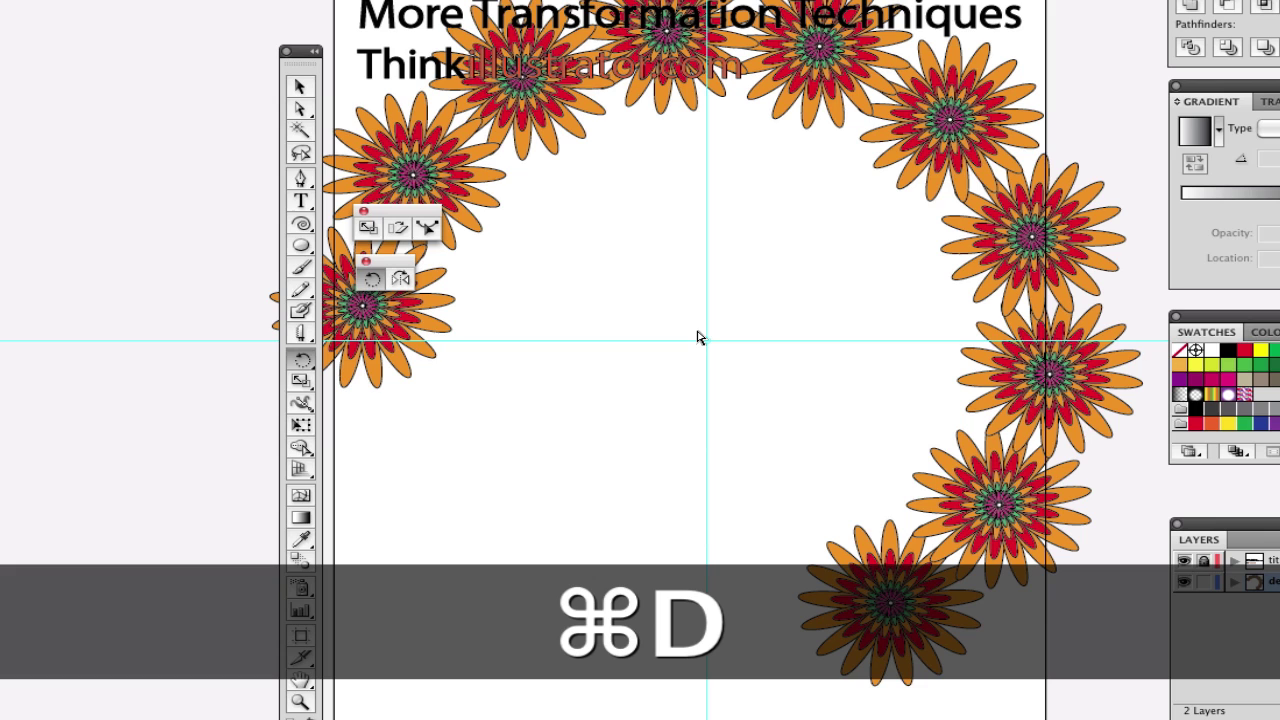
key("super+d")
key("super+d")
key("super+d")
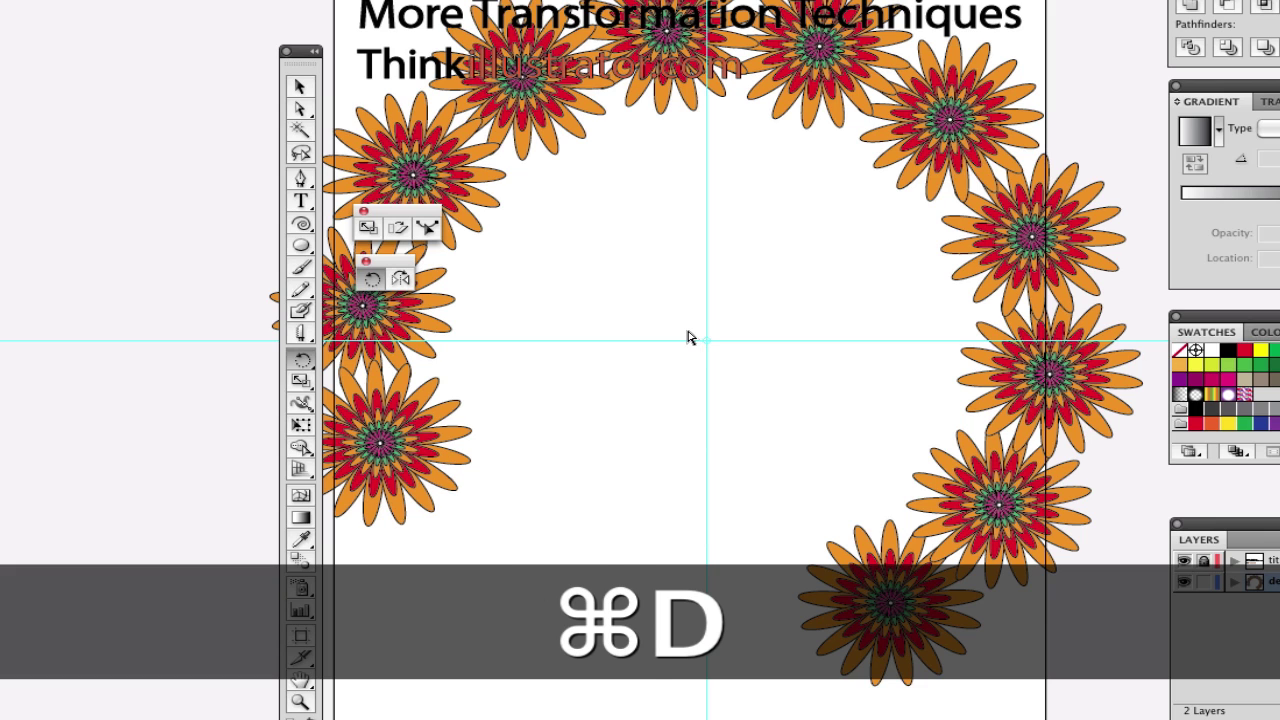
key("super+d")
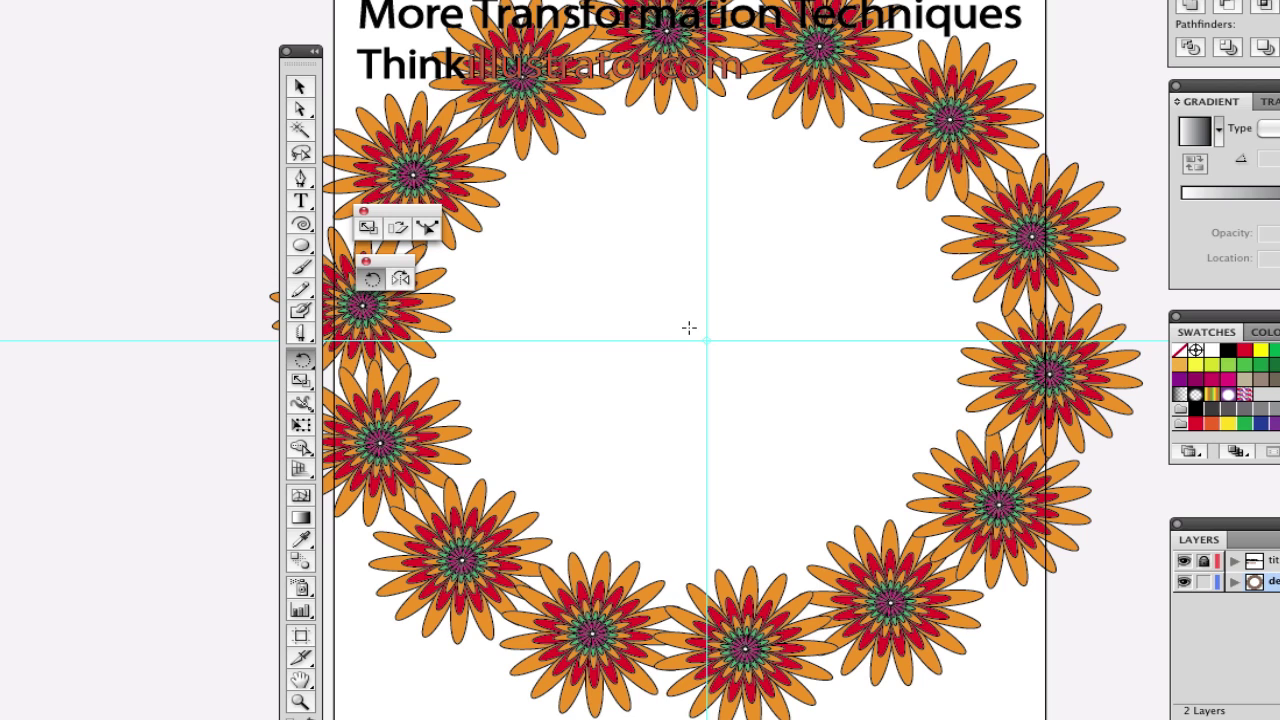
key("super+shift")
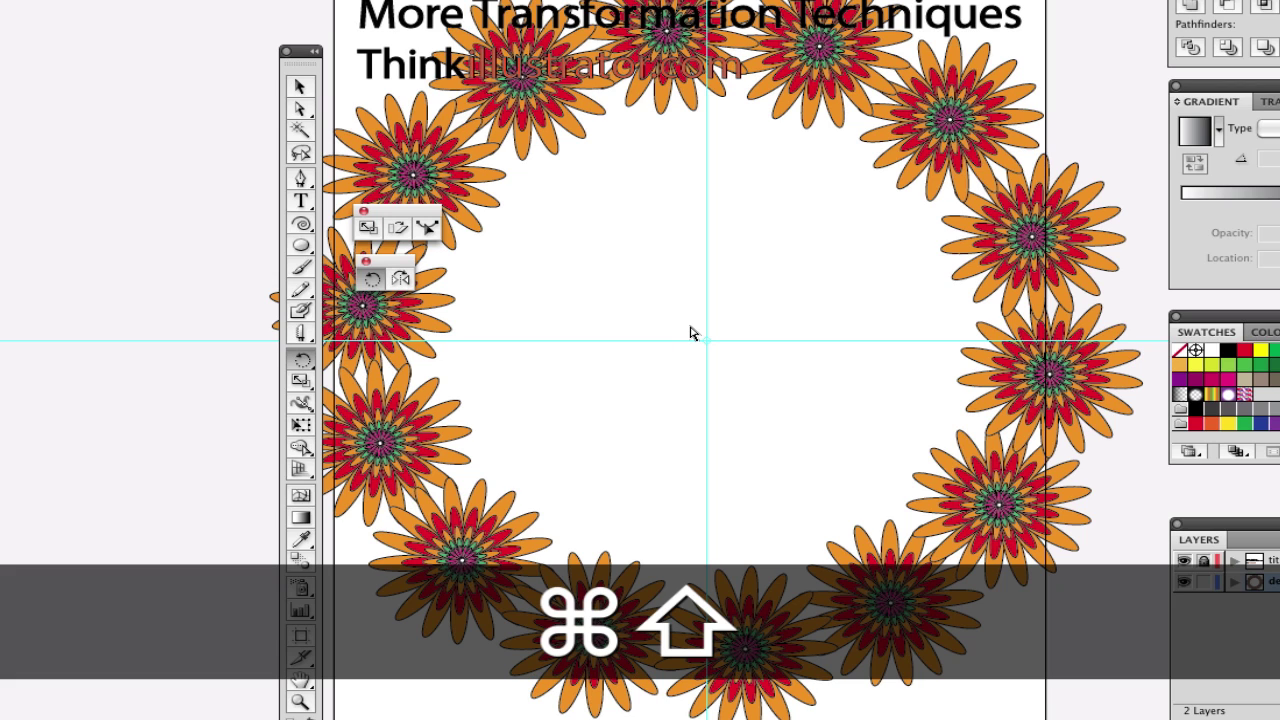